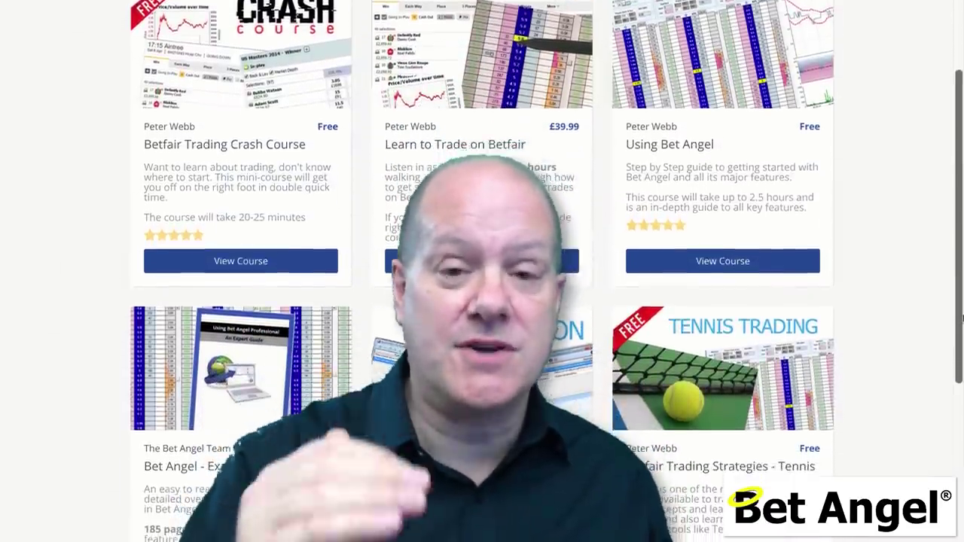
pyautogui.scroll(-3, 962, 319)
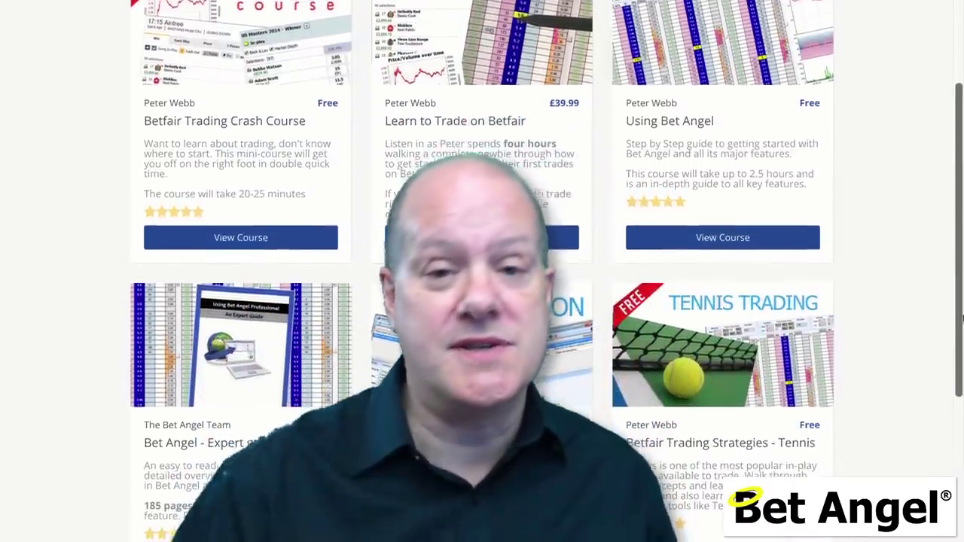
pyautogui.scroll(-1, 962, 319)
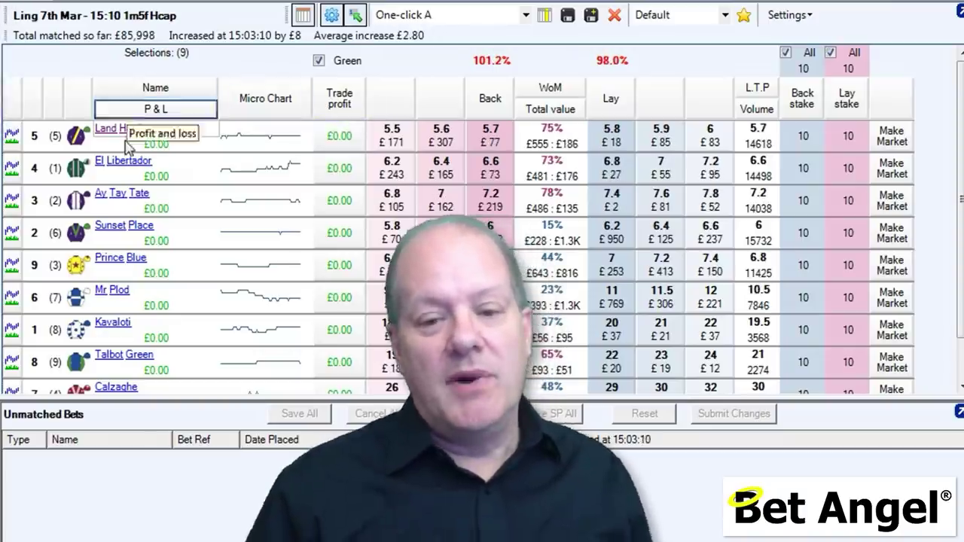
# Open El Libertador's price and volume chart, compare it with Land Hawk's chart, and return to El Libertador
pyautogui.click(11, 168)
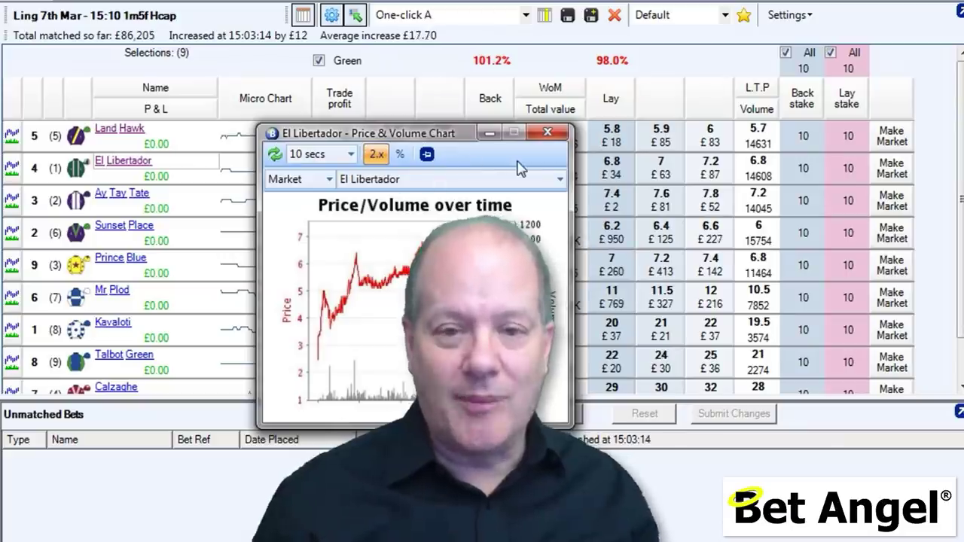
pyautogui.click(560, 180)
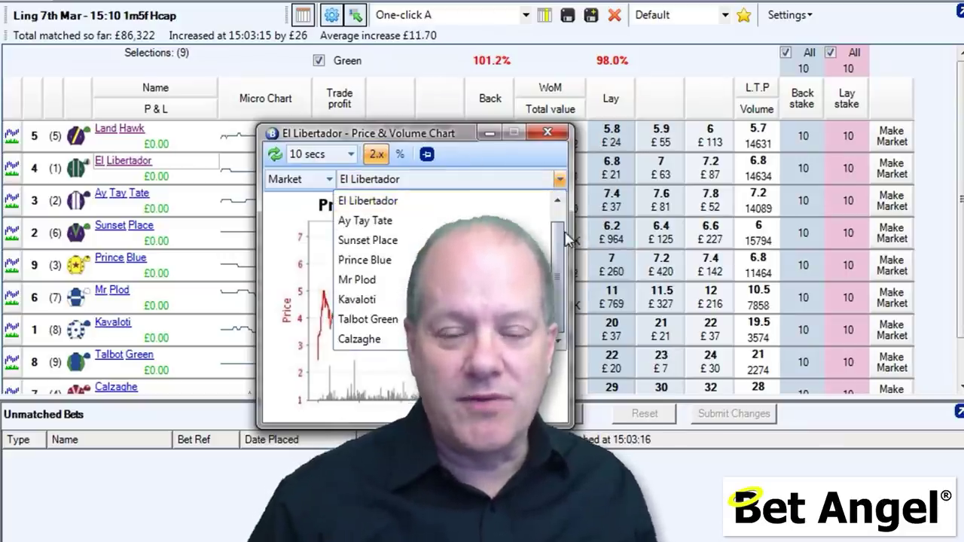
pyautogui.scroll(1, 565, 230)
pyautogui.click(468, 199)
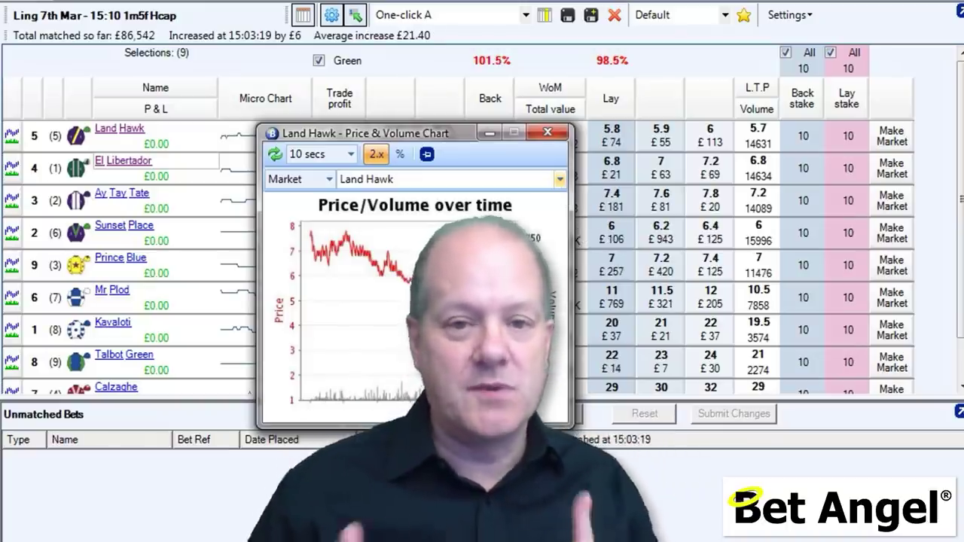
pyautogui.click(560, 179)
pyautogui.click(528, 217)
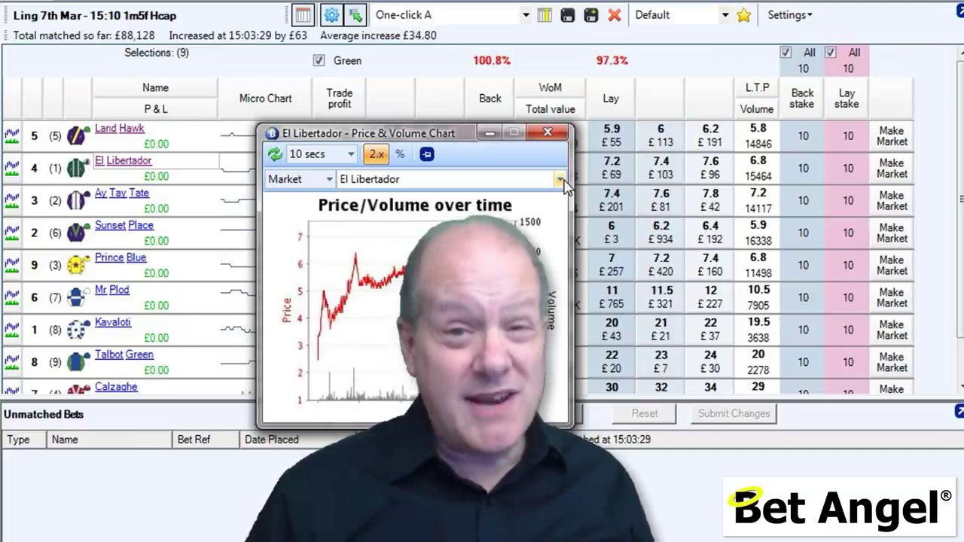
# View the price and volume charts for Ay Tay Tate, Sunset Place and Prince Blue in turn
pyautogui.click(559, 179)
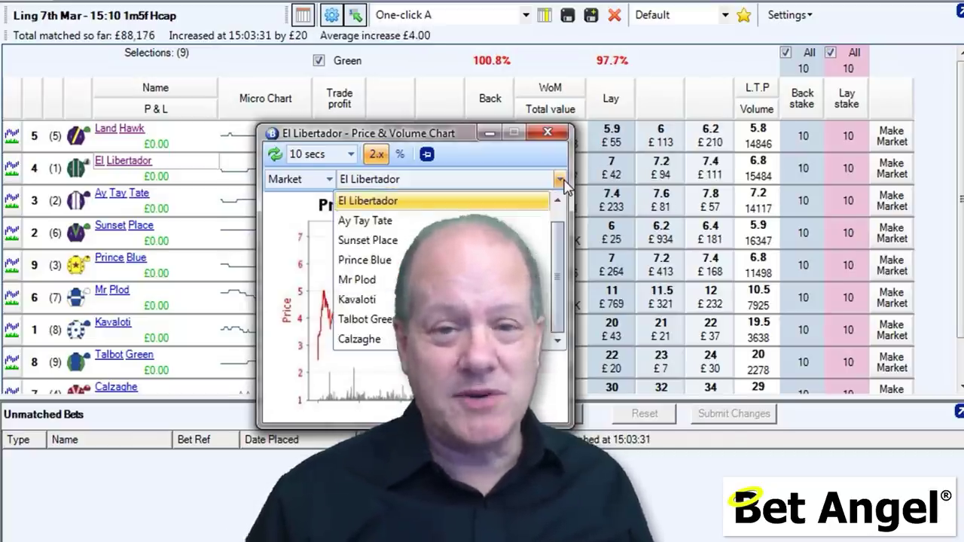
pyautogui.click(557, 217)
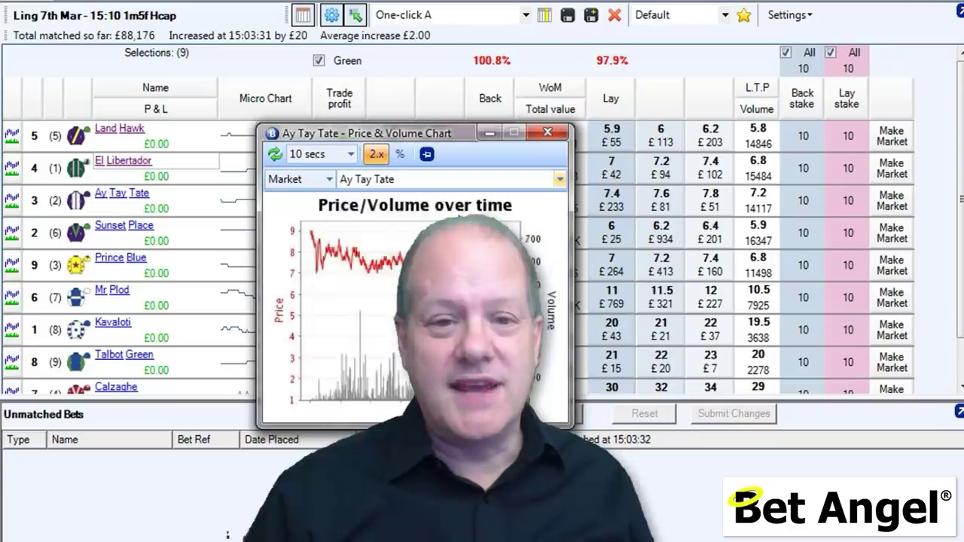
pyautogui.click(560, 179)
pyautogui.click(540, 241)
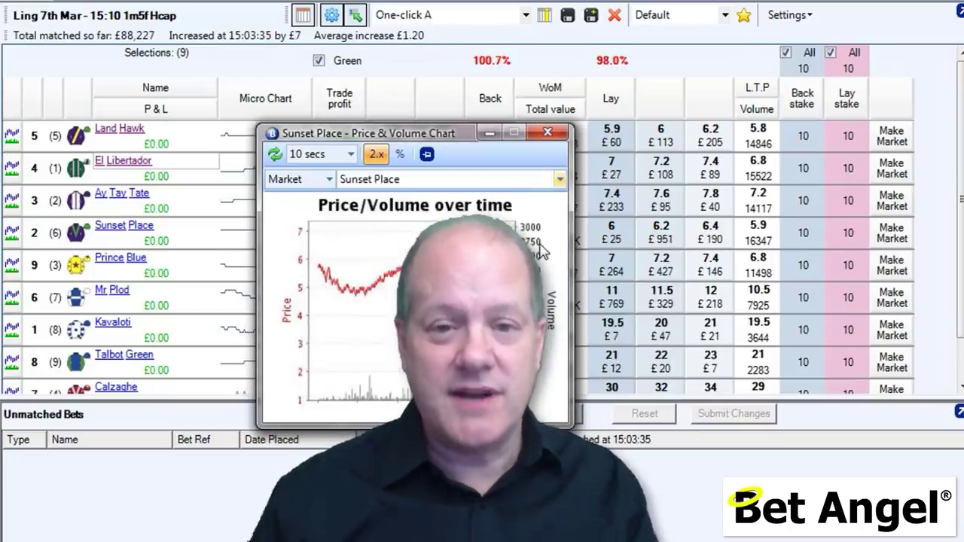
pyautogui.click(560, 179)
pyautogui.click(541, 258)
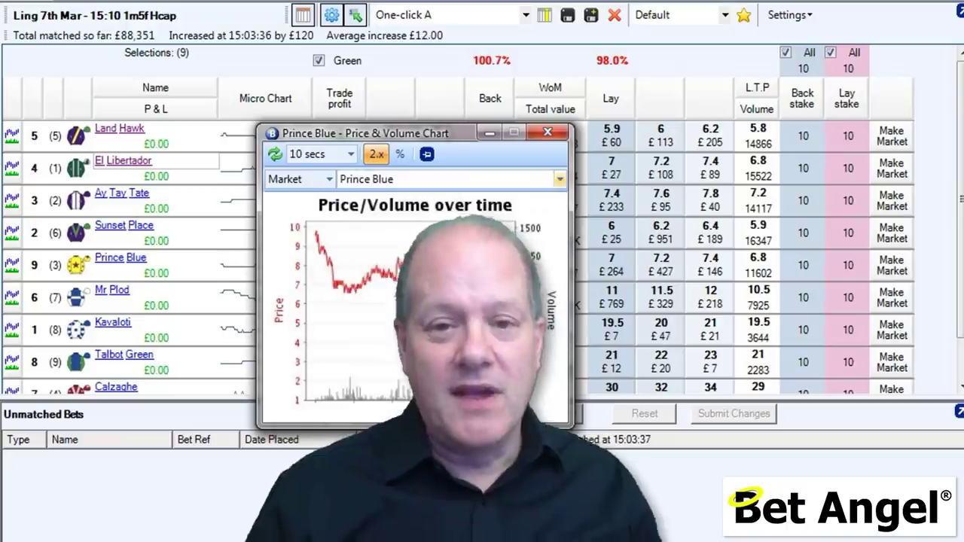
# Review Land Hawk's price and volume chart again and close the chart window
pyautogui.click(559, 181)
pyautogui.scroll(1, 566, 249)
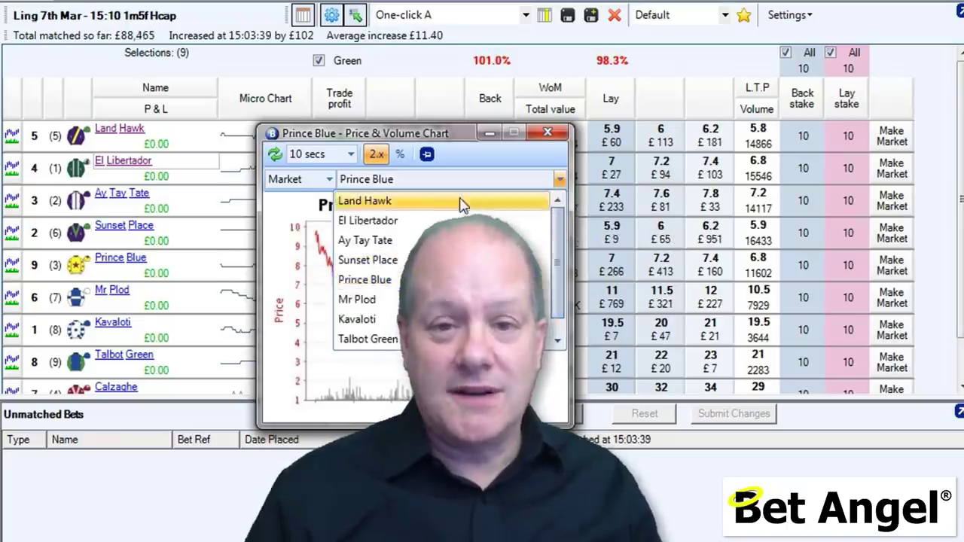
pyautogui.click(469, 200)
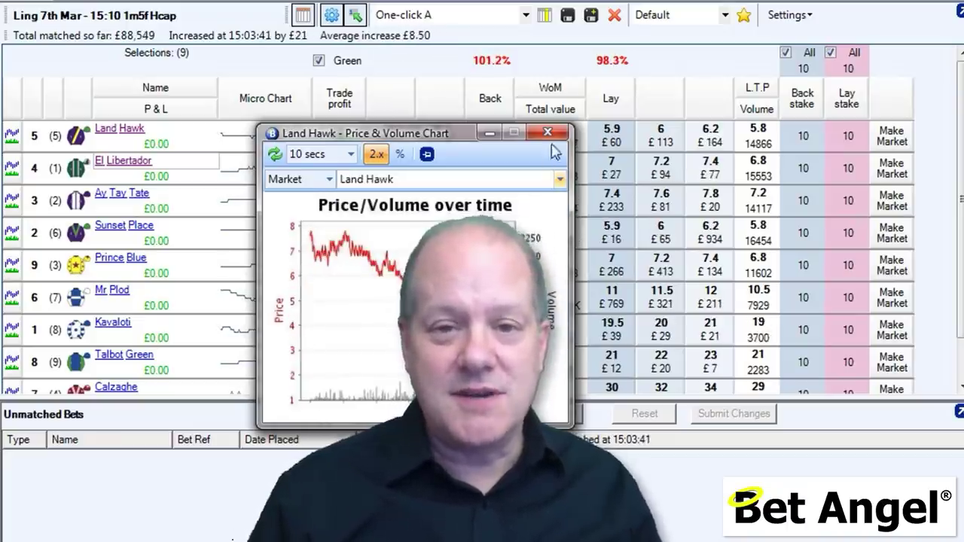
pyautogui.click(548, 132)
# Open Land Hawk's ladder and place £10 lay bets twice at 5.8 and once at 5.7, plus a £10 back bet at 5.9
pyautogui.click(88, 3)
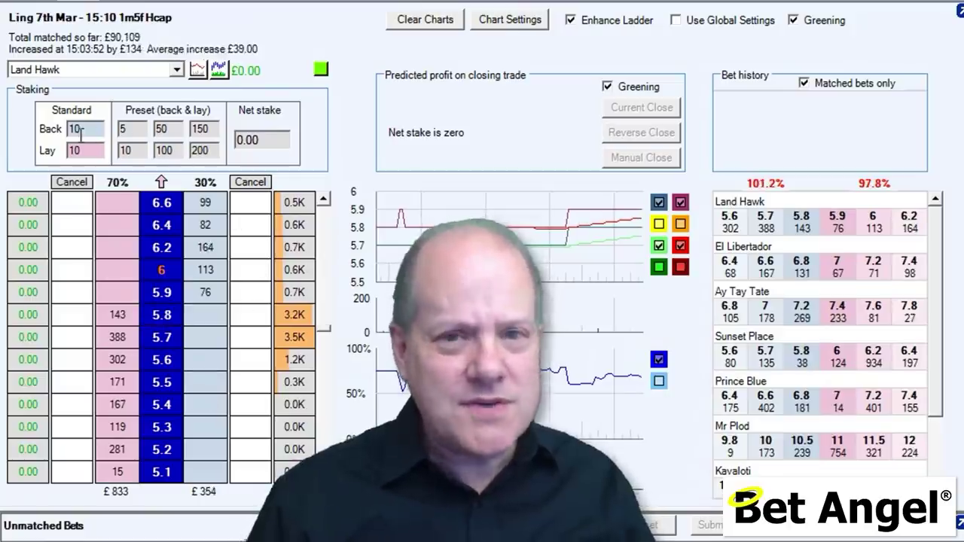
pyautogui.click(118, 315)
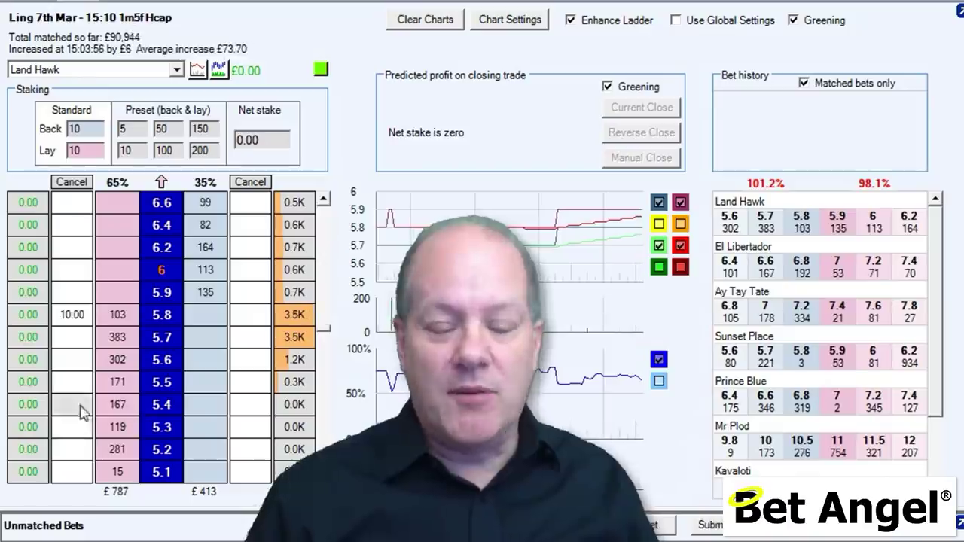
pyautogui.click(200, 294)
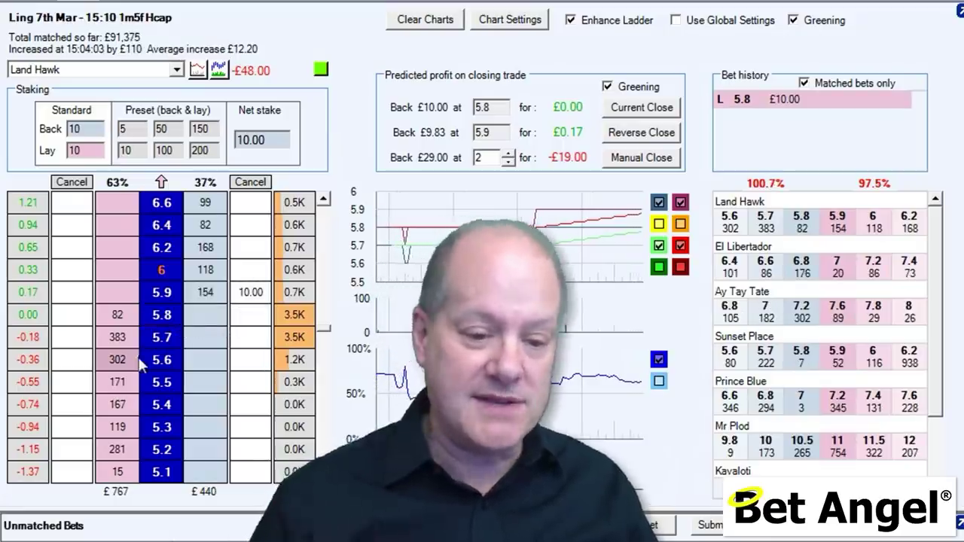
pyautogui.click(120, 315)
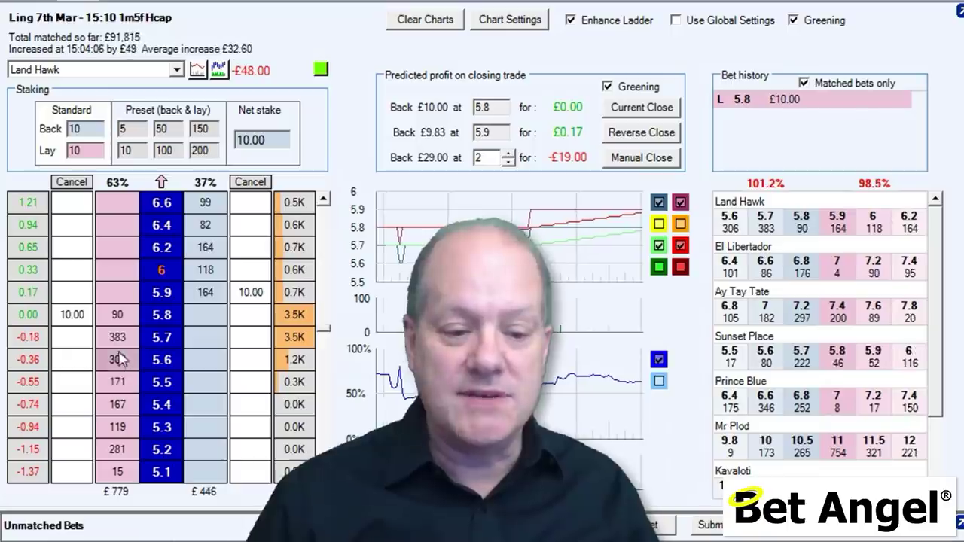
pyautogui.click(117, 338)
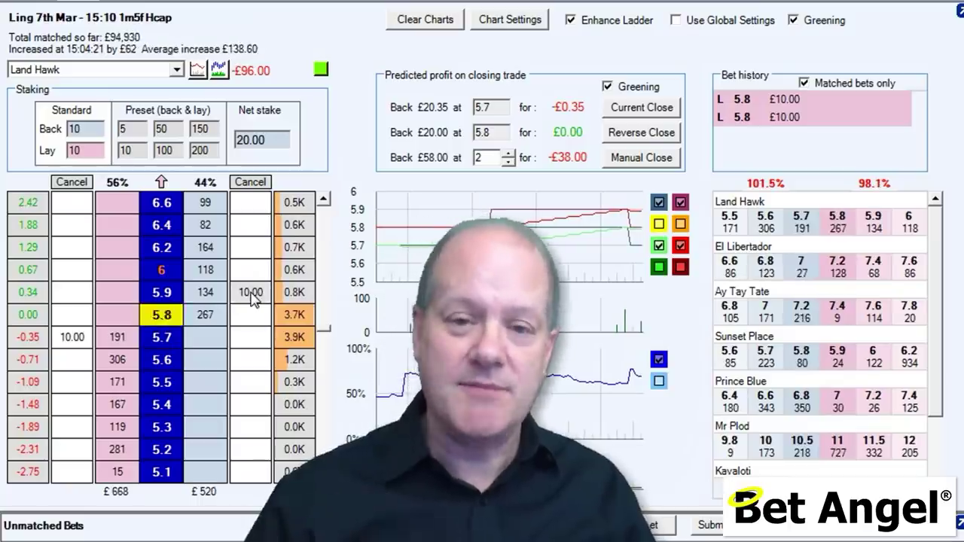
# Move Land Hawk's unmatched 5.9 back bet to 5.6 and add £10 lay and back bets at 5.6 and 5.7
pyautogui.moveTo(251, 322); pyautogui.dragTo(247, 357)
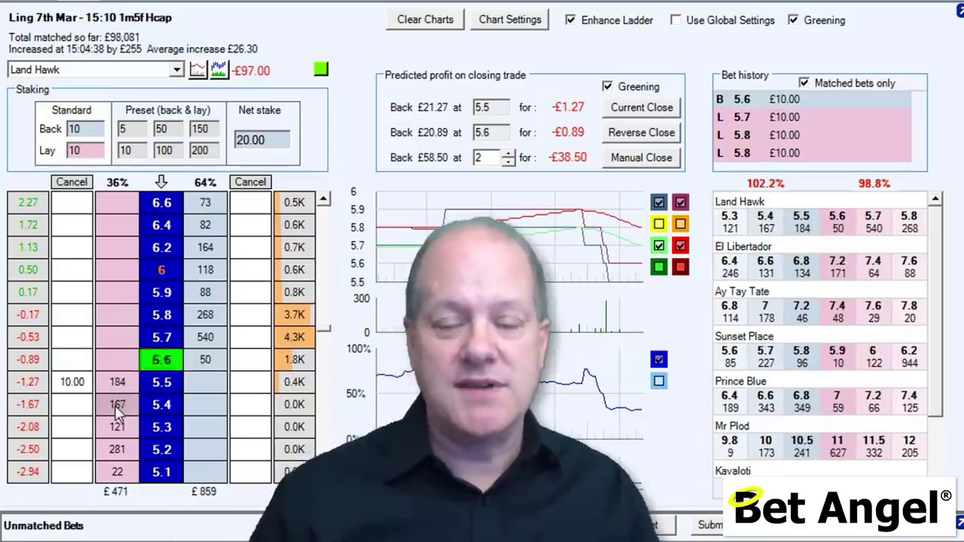
pyautogui.click(92, 362)
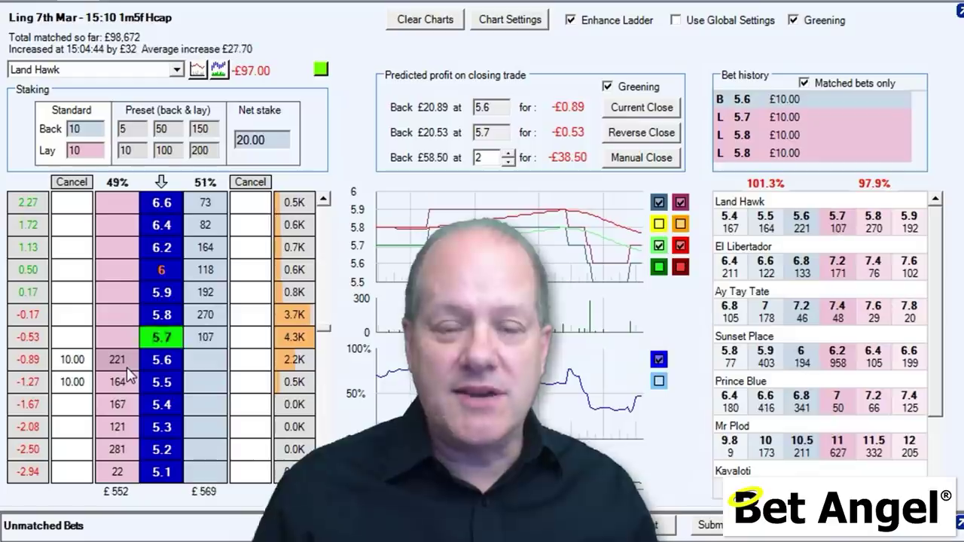
pyautogui.click(119, 339)
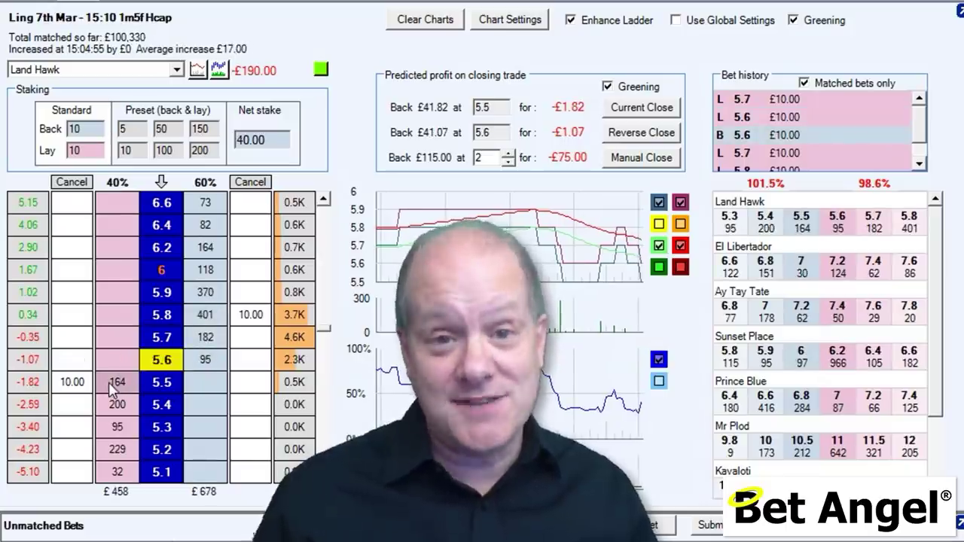
pyautogui.click(206, 360)
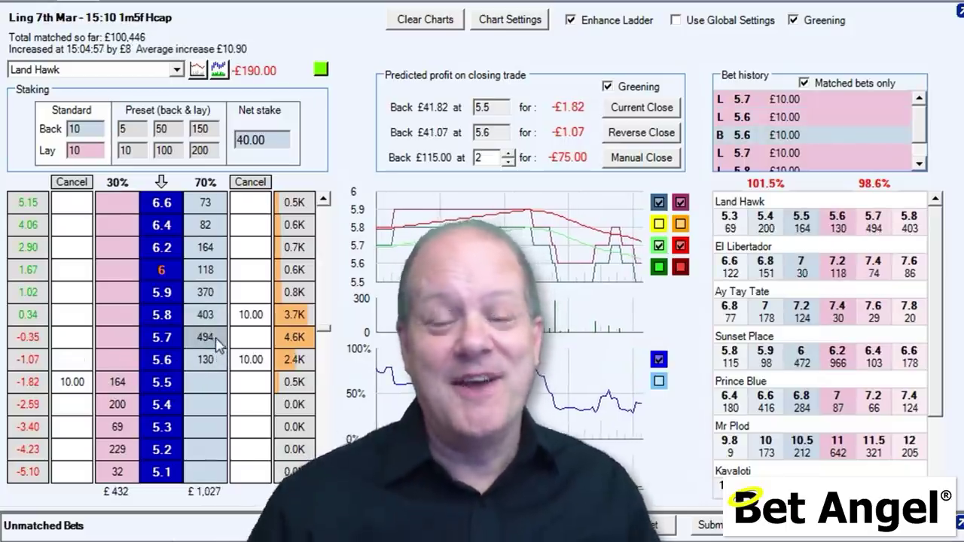
pyautogui.click(216, 339)
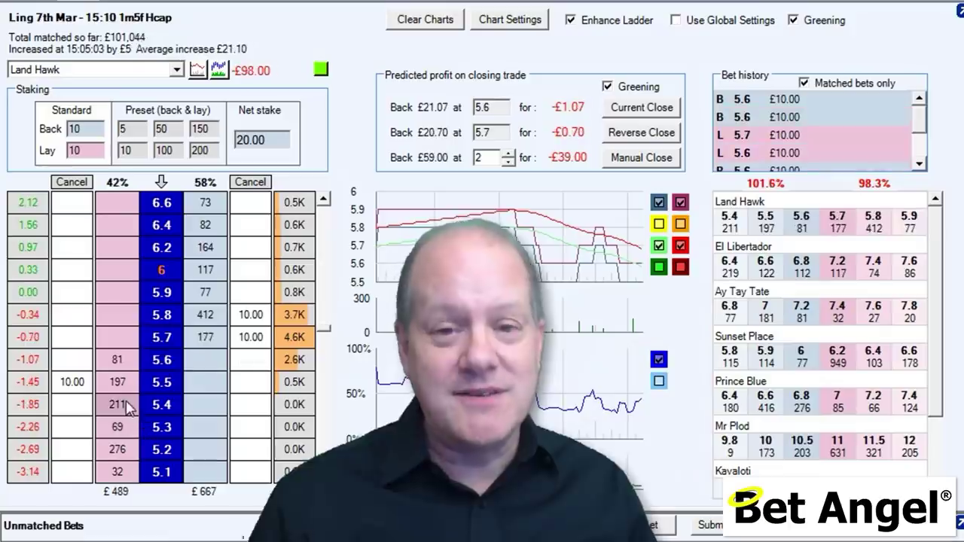
# Place further £10 lay bets on Land Hawk from 5.6 down to 5.3, and £10 back bets at 5.6, 5.7 and 5.8
pyautogui.click(121, 361)
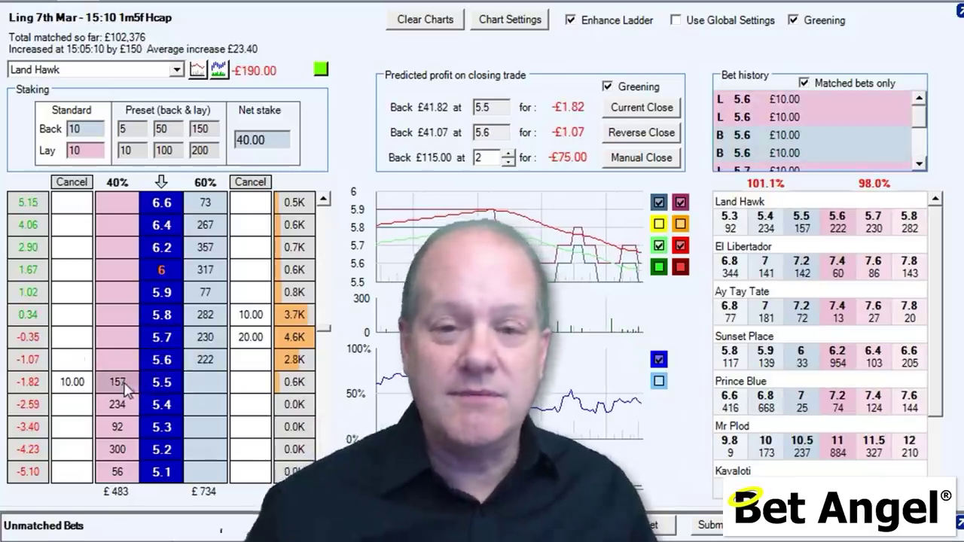
pyautogui.click(117, 383)
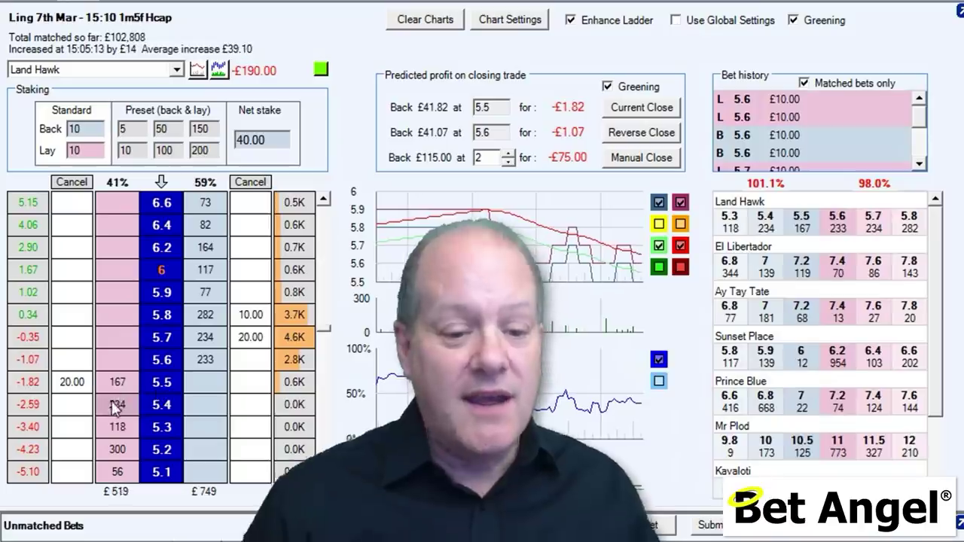
pyautogui.click(117, 426)
pyautogui.click(207, 360)
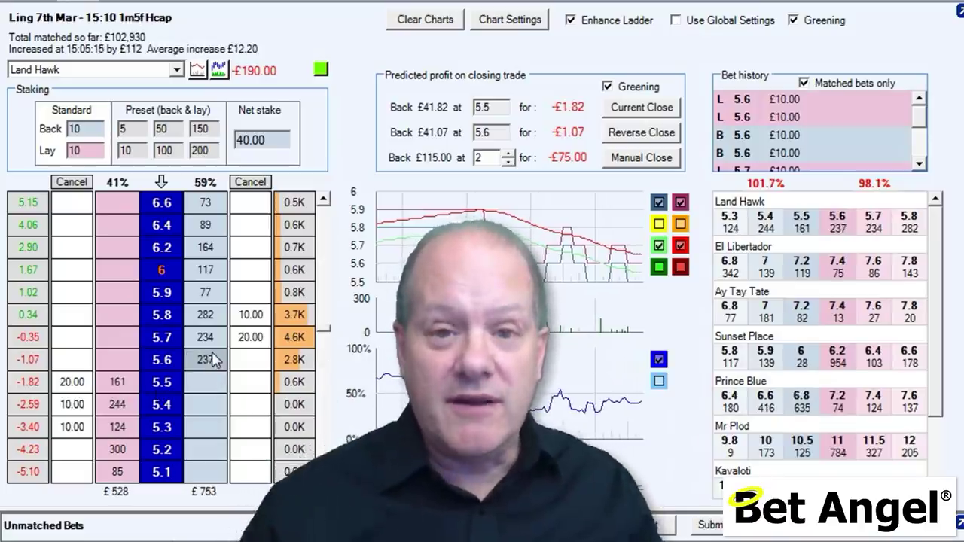
pyautogui.click(207, 338)
pyautogui.click(207, 315)
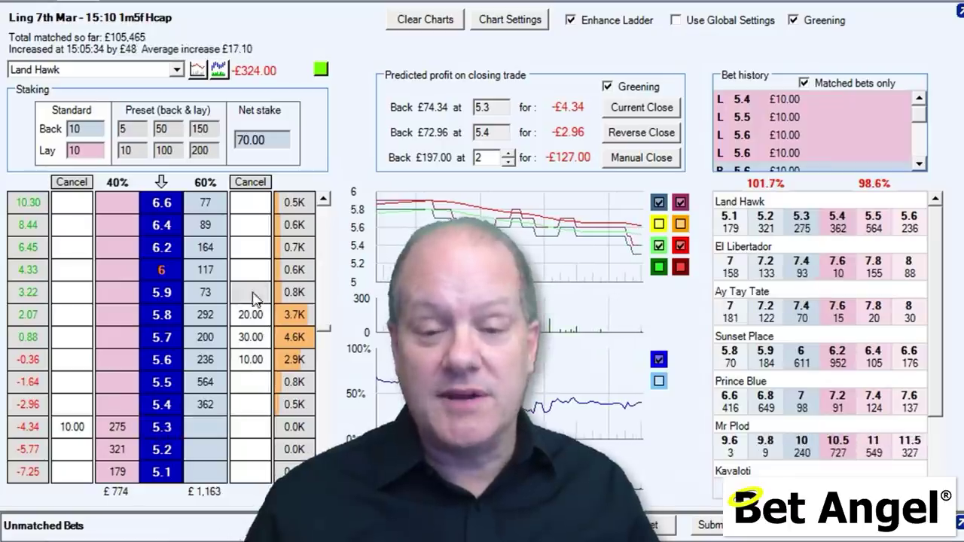
# Move Land Hawk's unmatched back bets from 5.8, 5.7 and 5.6 down the ladder to about 5.2
pyautogui.moveTo(254, 326); pyautogui.dragTo(241, 431)
pyautogui.moveTo(254, 337); pyautogui.dragTo(239, 475)
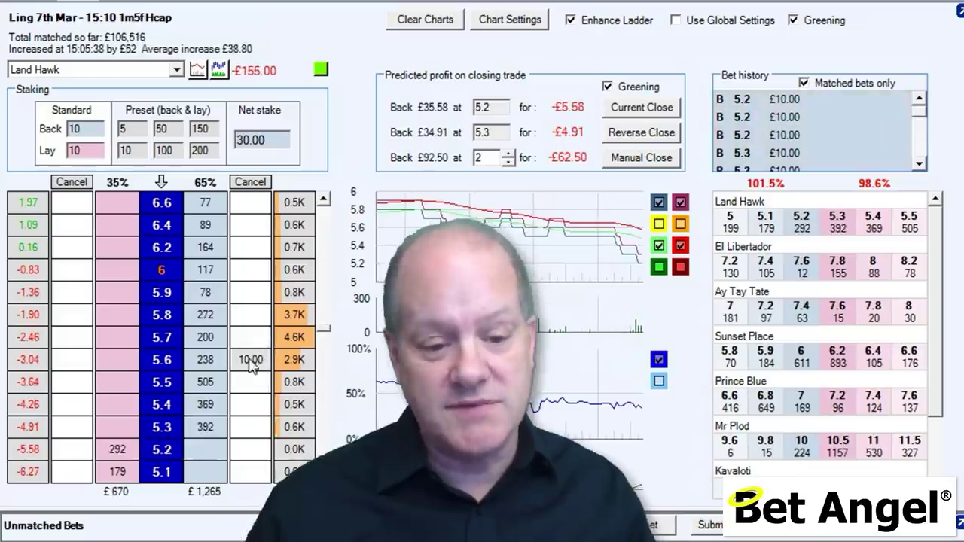
pyautogui.moveTo(253, 364); pyautogui.dragTo(251, 451)
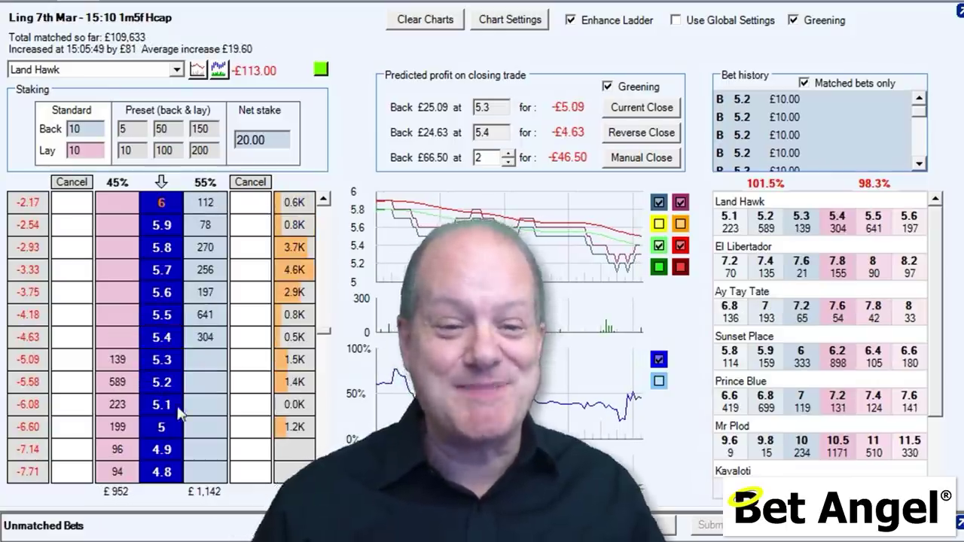
# Place £10 lay bets on Land Hawk at 5.2, 5.3 and 5.4, and £10 back bets at 5.4 and 5.5
pyautogui.click(117, 360)
pyautogui.click(116, 382)
pyautogui.click(208, 337)
pyautogui.click(208, 315)
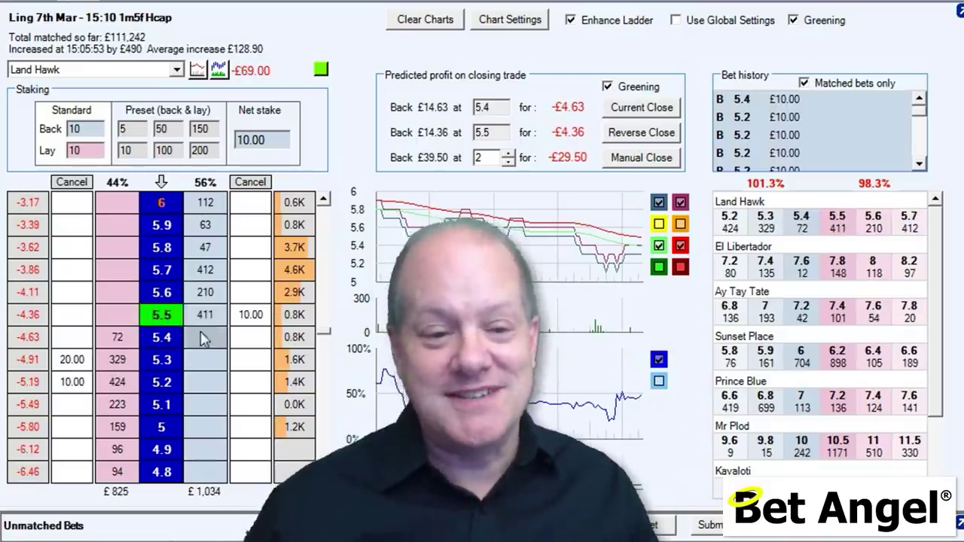
pyautogui.click(117, 337)
pyautogui.click(113, 362)
pyautogui.click(124, 336)
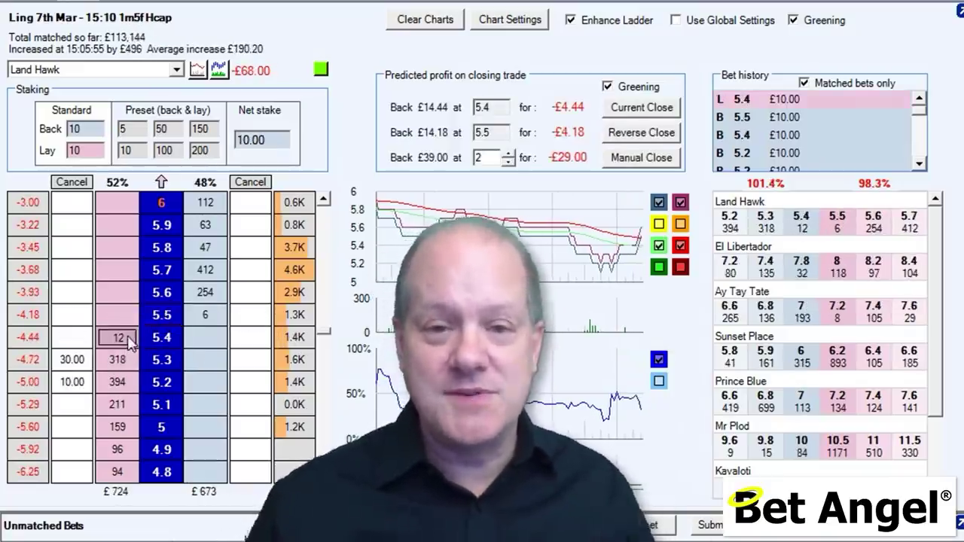
# Stack £10 back bets on Land Hawk three times at 5.5, twice at 5.6 and once at 5.7, and lay £10 at 5.4, 5.3 and 5.2
pyautogui.click(203, 317)
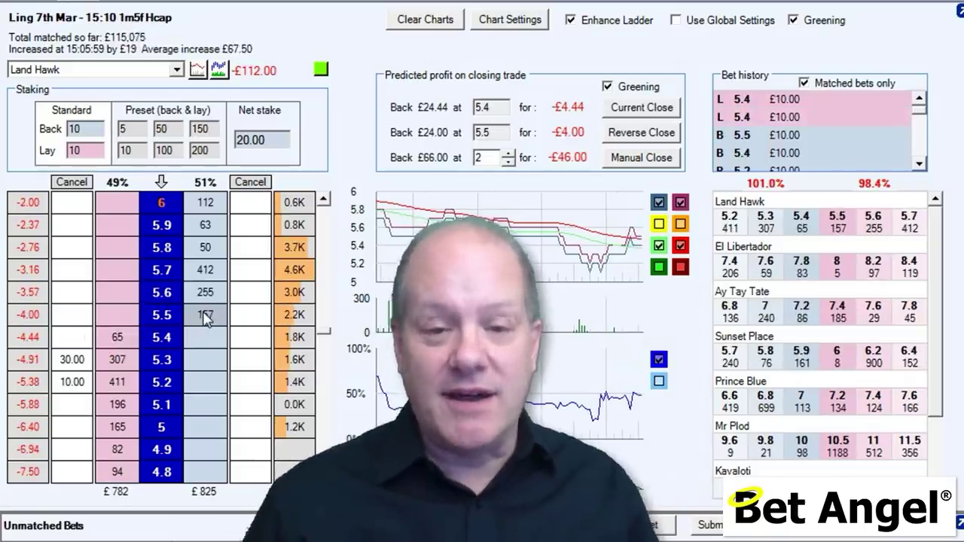
pyautogui.click(120, 336)
pyautogui.click(209, 314)
pyautogui.click(209, 314)
pyautogui.click(209, 272)
pyautogui.click(211, 292)
pyautogui.click(213, 292)
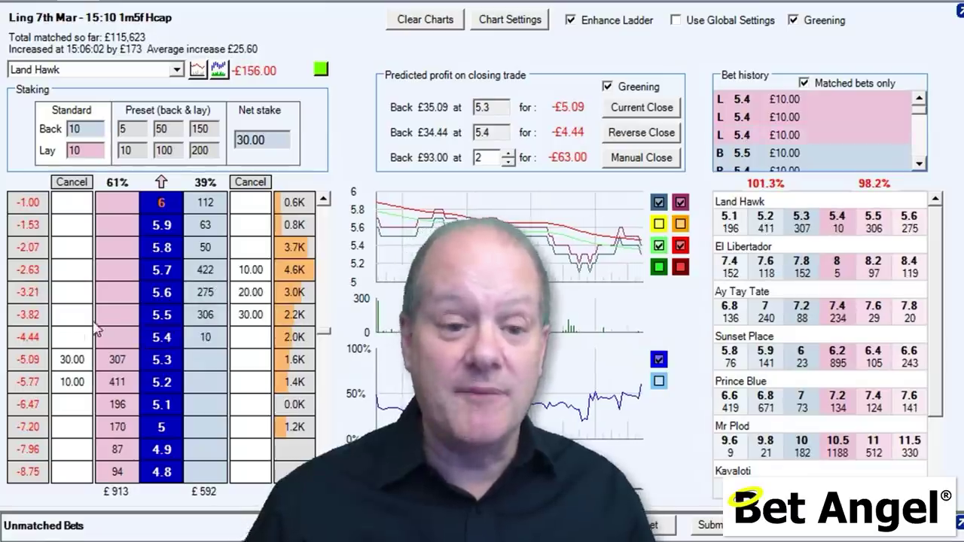
pyautogui.click(121, 384)
pyautogui.click(120, 360)
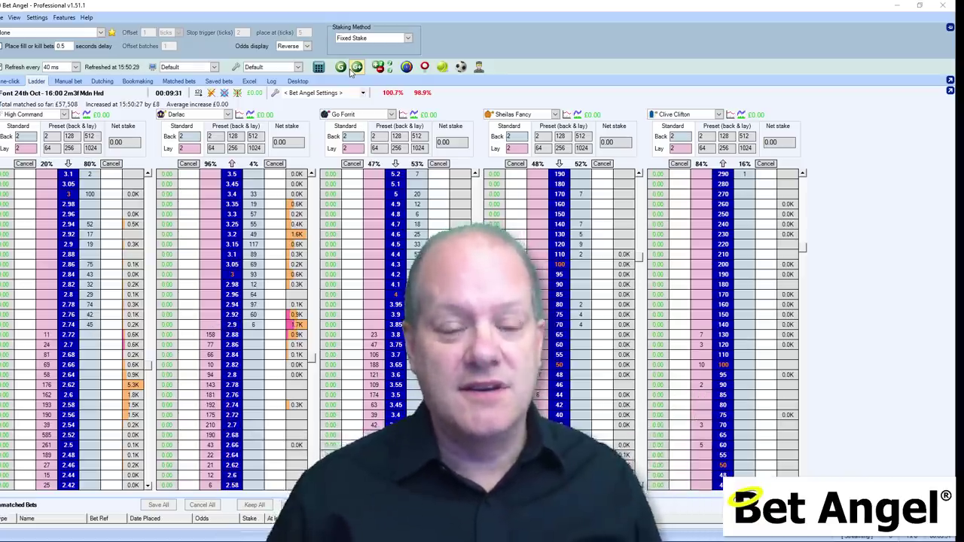
# Open Guardian and select the Navan 24th Oct 15:50 6f Mdn market
pyautogui.click(353, 67)
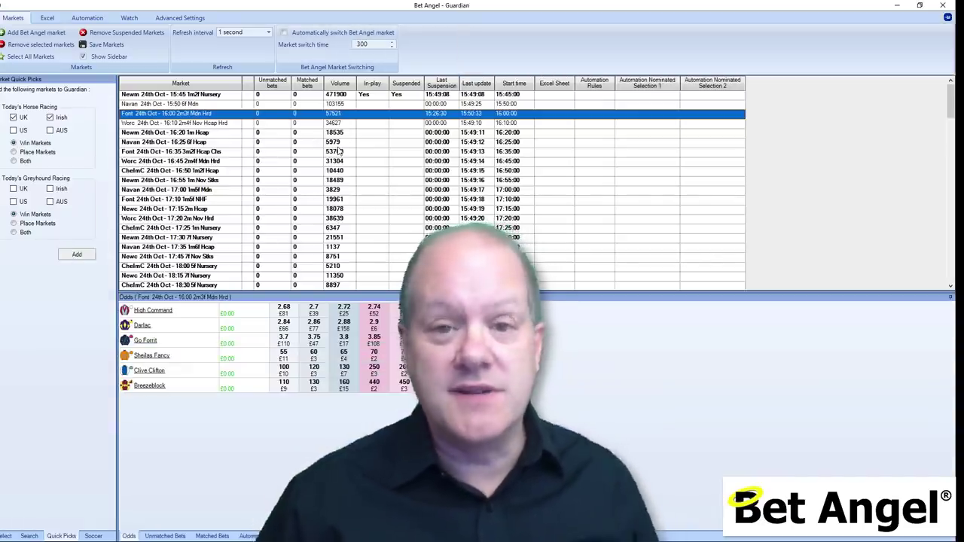
pyautogui.press('Up')
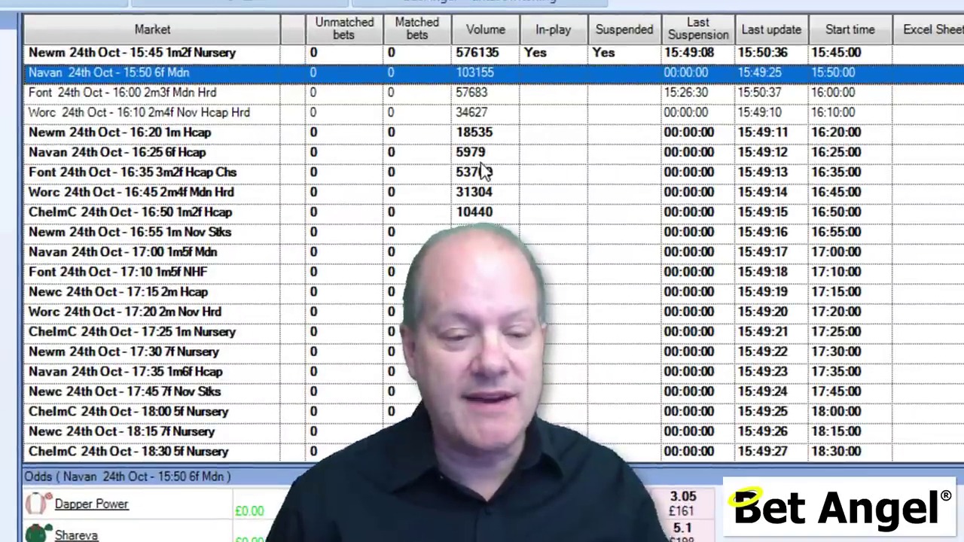
# Step back and forth through the Guardian markets between Navan 15:50 and Font 16:35 to examine each race's odds
pyautogui.press('Down')
pyautogui.press('Down')
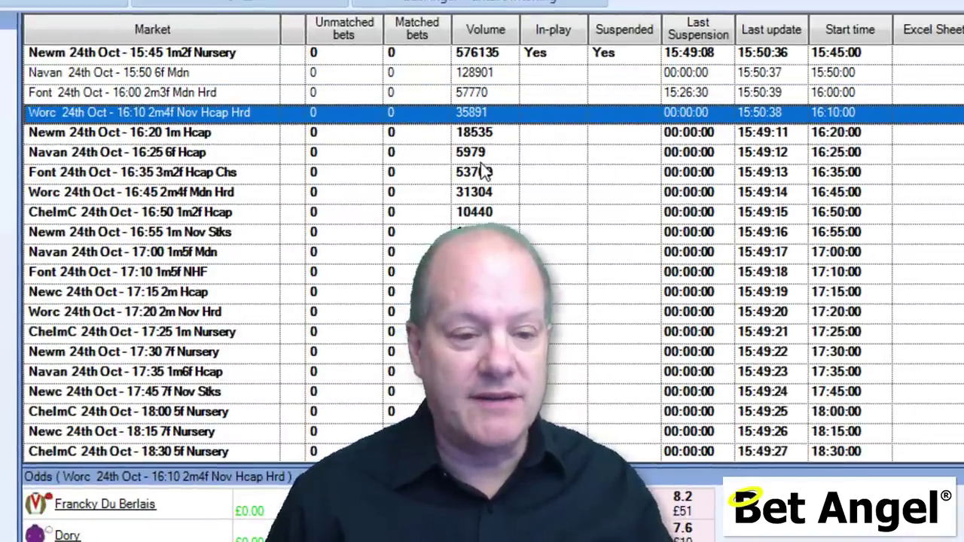
pyautogui.press('Down')
pyautogui.press('Down')
pyautogui.press('Down')
pyautogui.press('Up')
pyautogui.press('Up')
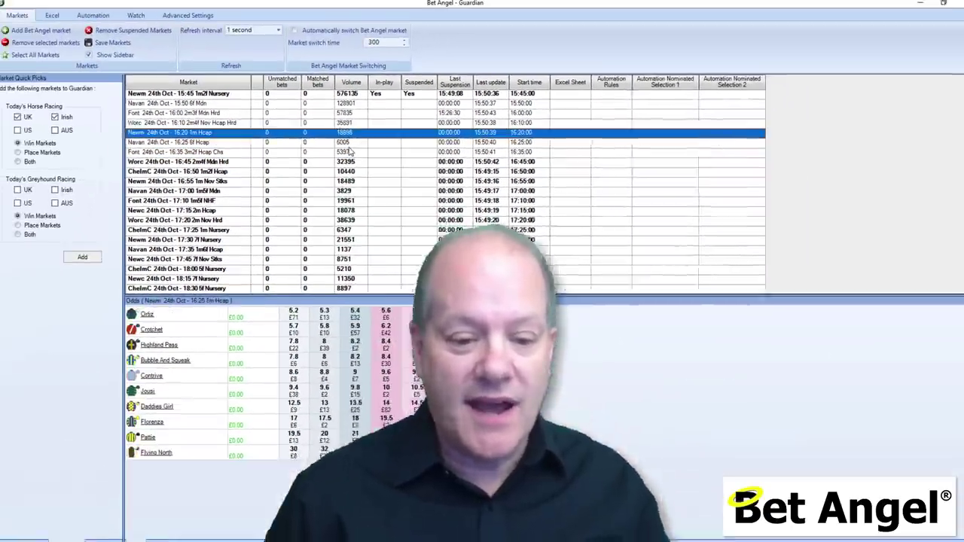
pyautogui.press('Up')
pyautogui.press('Up')
pyautogui.press('Down')
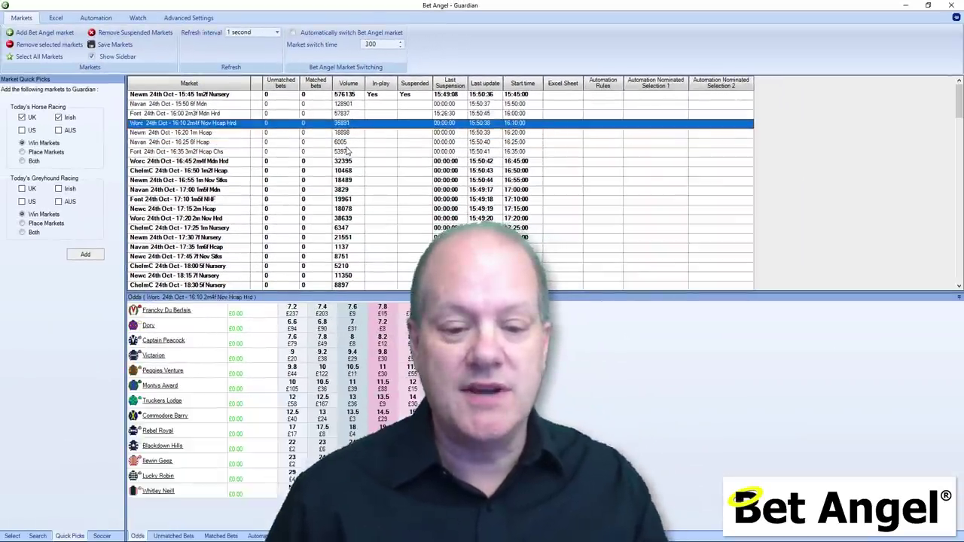
pyautogui.press('Down')
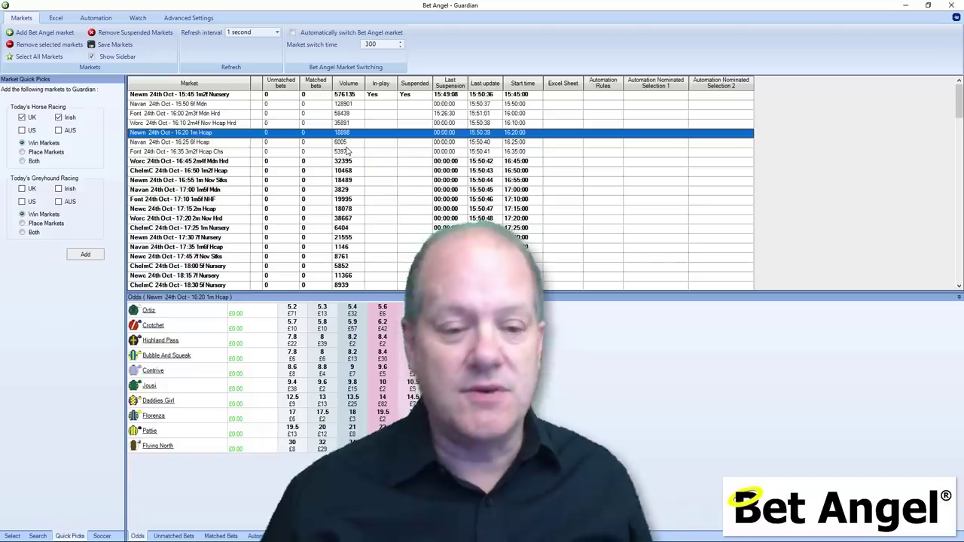
pyautogui.press('Up')
pyautogui.press('Up')
pyautogui.press('Up')
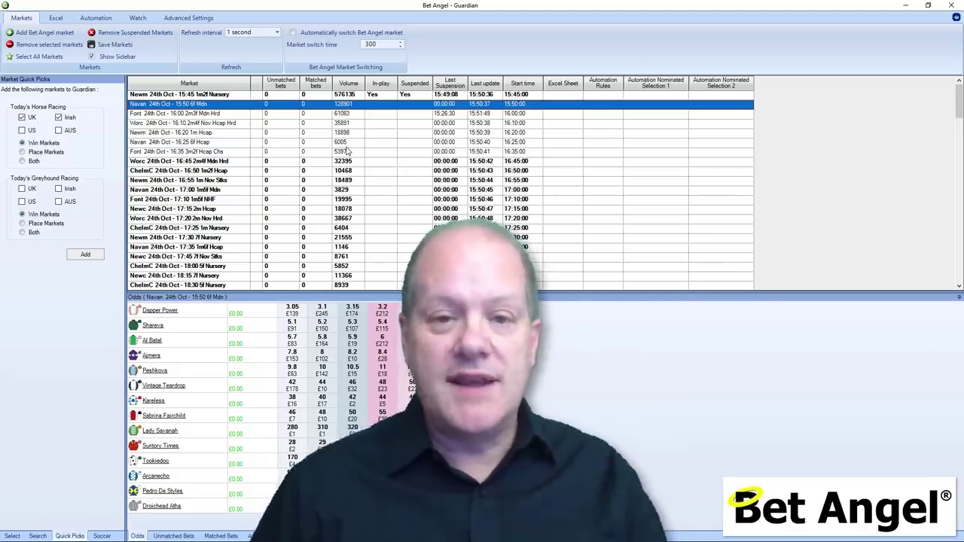
# Work down the Guardian market list from Navan 15:50 to Navan 17:00 1m5f Mdn, examining the odds of each race
pyautogui.press('Down')
pyautogui.press('Down')
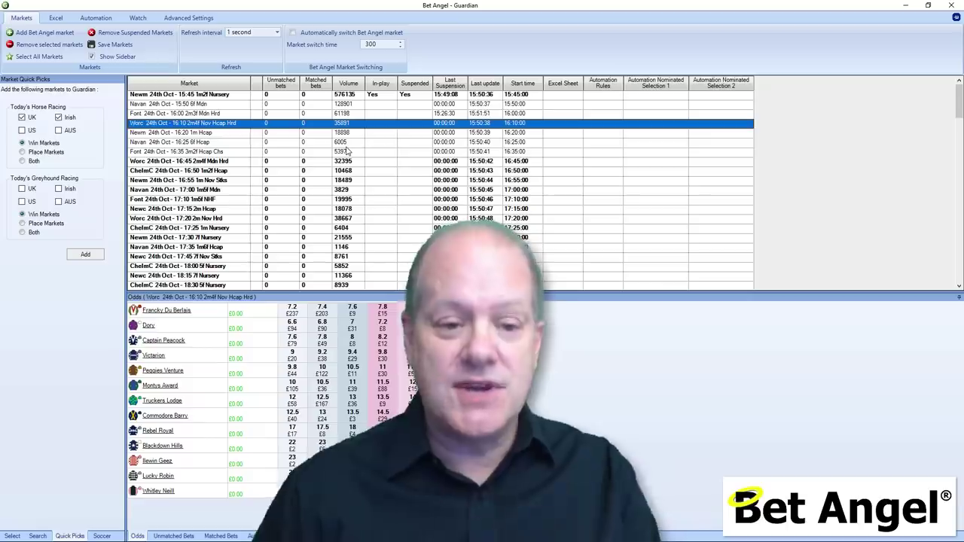
pyautogui.press('Down')
pyautogui.press('Down')
pyautogui.press('Down')
pyautogui.press('Down')
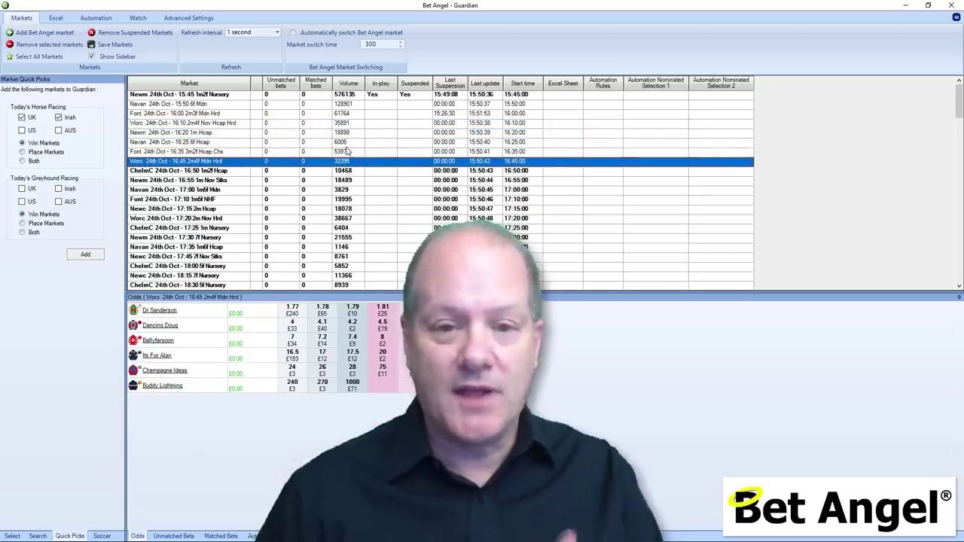
pyautogui.press('Down')
pyautogui.press('Down')
pyautogui.press('Down')
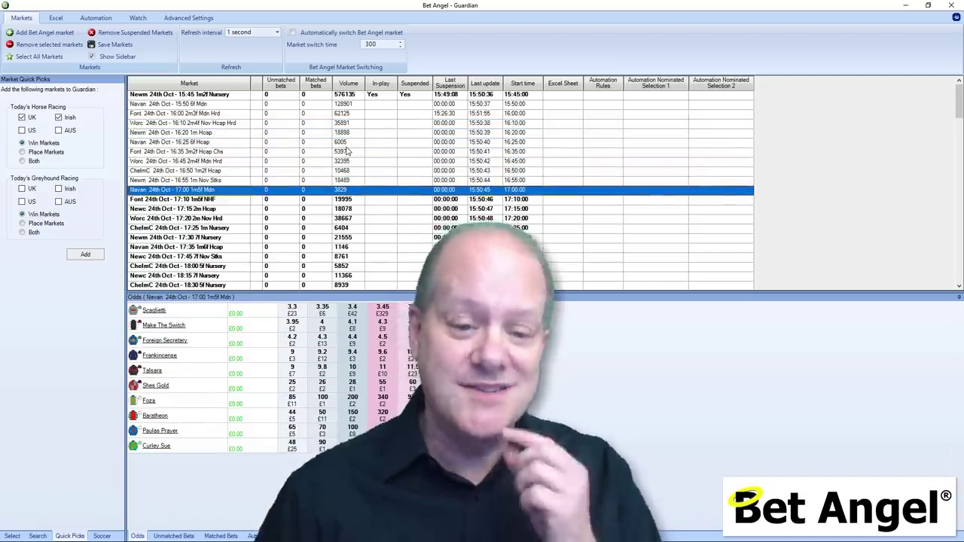
# Select the Font 24th Oct 16:00 2m3f Mdn Hrd market and show its ladder in the main Bet Angel window
pyautogui.press('Up')
pyautogui.press('Up')
pyautogui.press('Up')
pyautogui.press('Up')
pyautogui.press('Up')
pyautogui.press('Up')
pyautogui.press('Up')
pyautogui.press('Up')
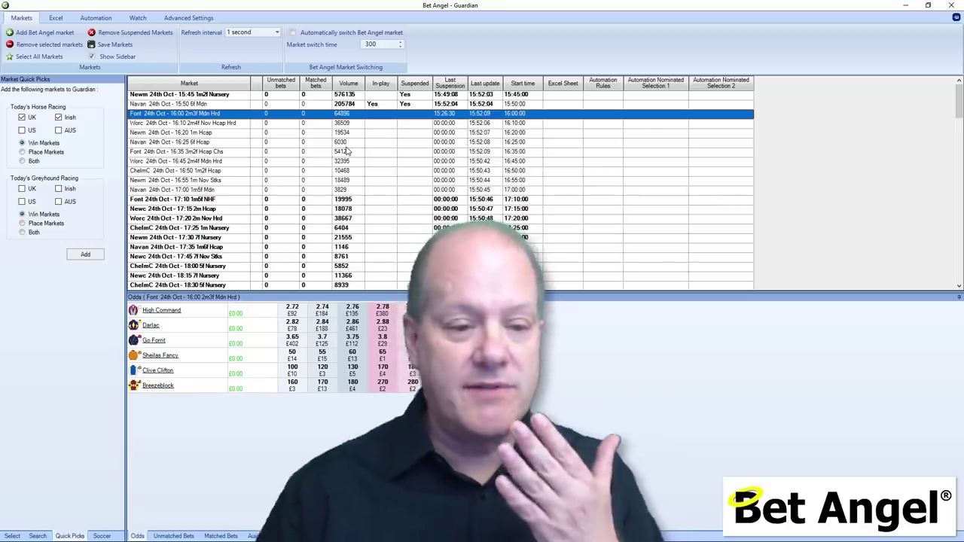
pyautogui.hotkey('alt', 'Tab')
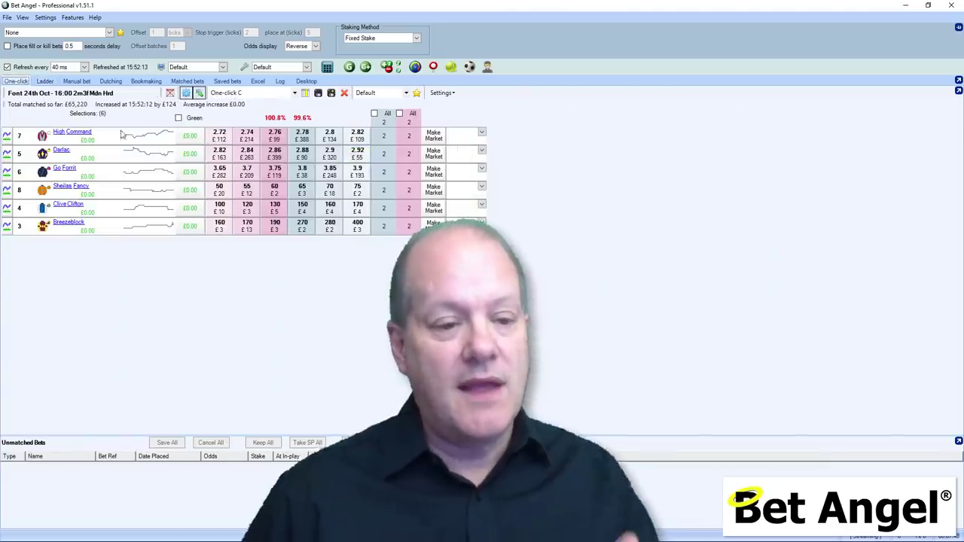
pyautogui.click(45, 81)
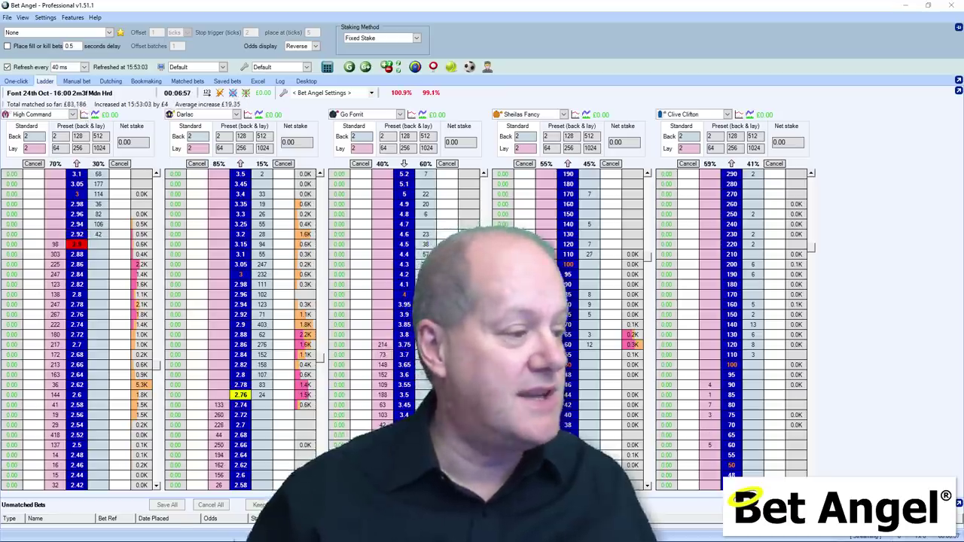
# Examine the price and volume charts of High Command, Darlac and Go Forrit, and close the chart window
pyautogui.click(84, 113)
pyautogui.moveTo(101, 228); pyautogui.dragTo(317, 169)
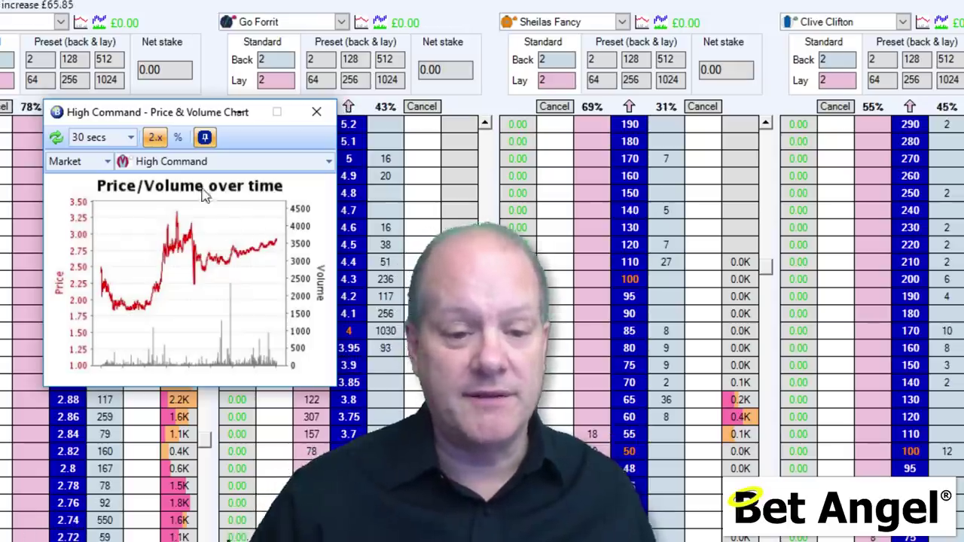
pyautogui.click(192, 163)
pyautogui.click(187, 199)
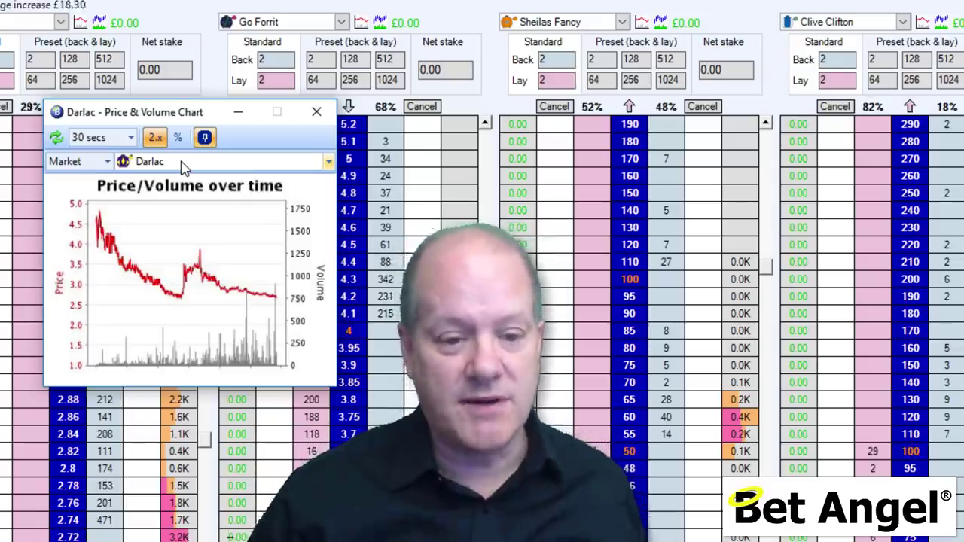
pyautogui.click(184, 167)
pyautogui.click(162, 219)
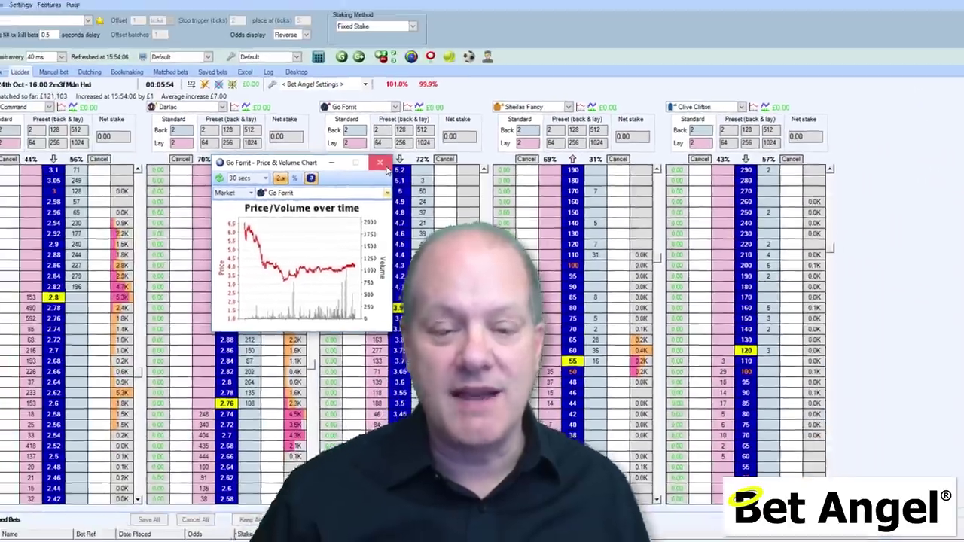
pyautogui.click(336, 126)
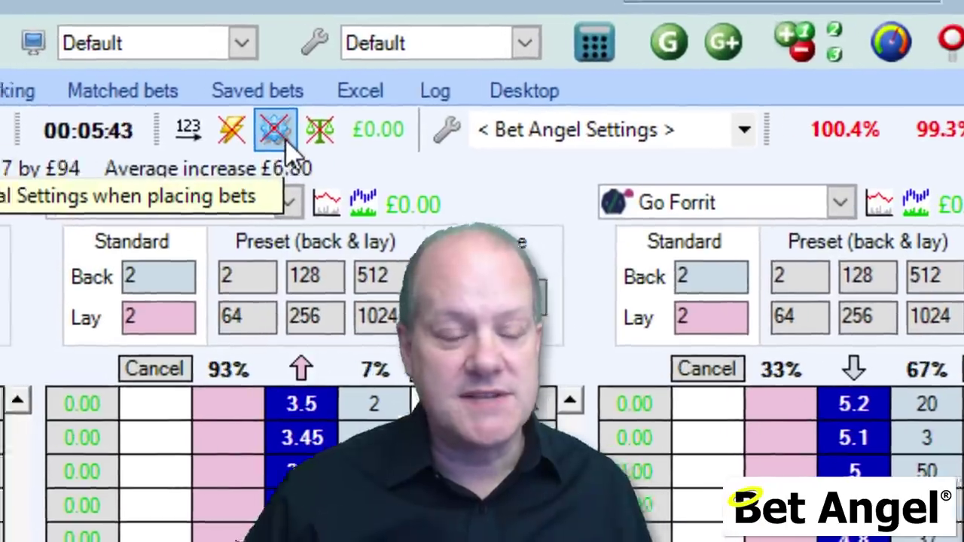
# Apply the global settings when placing bets, using an Offset bet and fill or kill bets with a 30-second delay
pyautogui.click(274, 144)
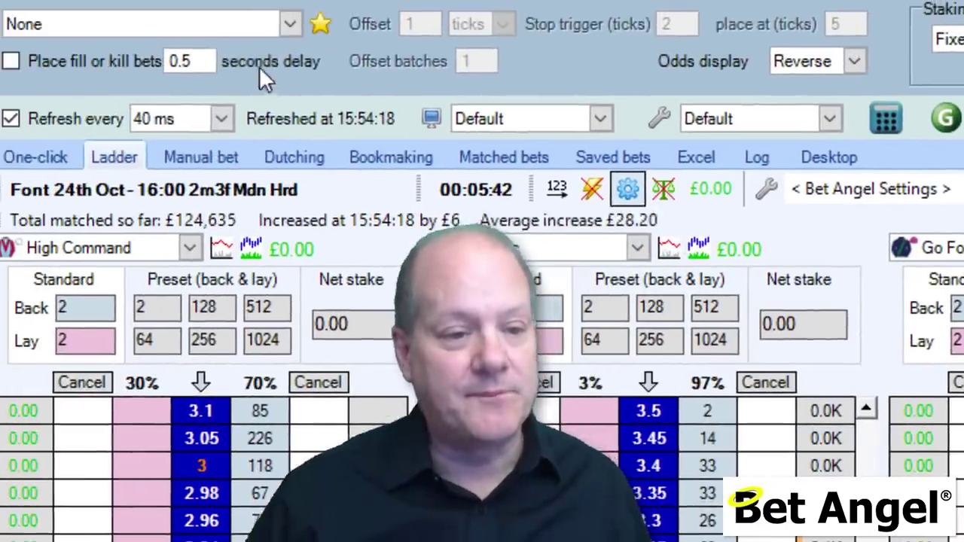
pyautogui.click(278, 26)
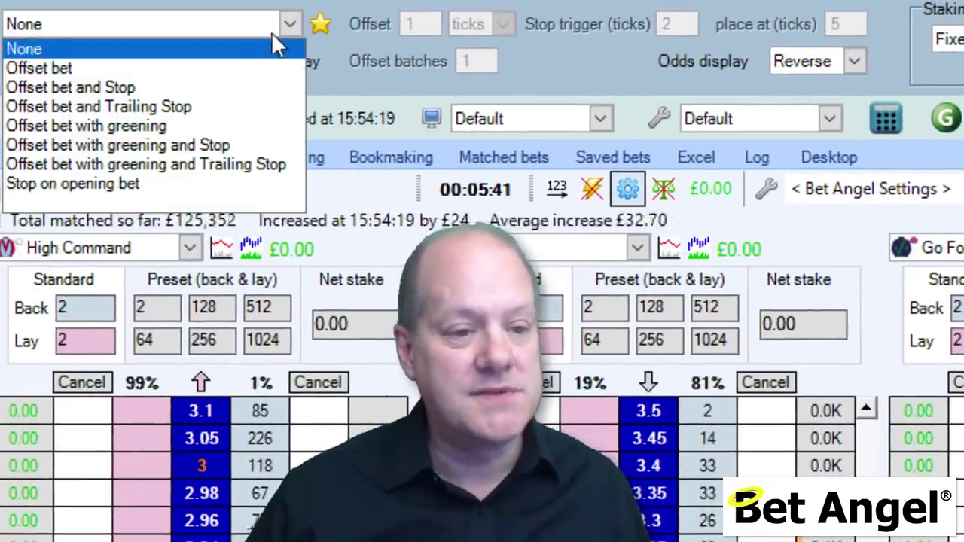
pyautogui.click(237, 66)
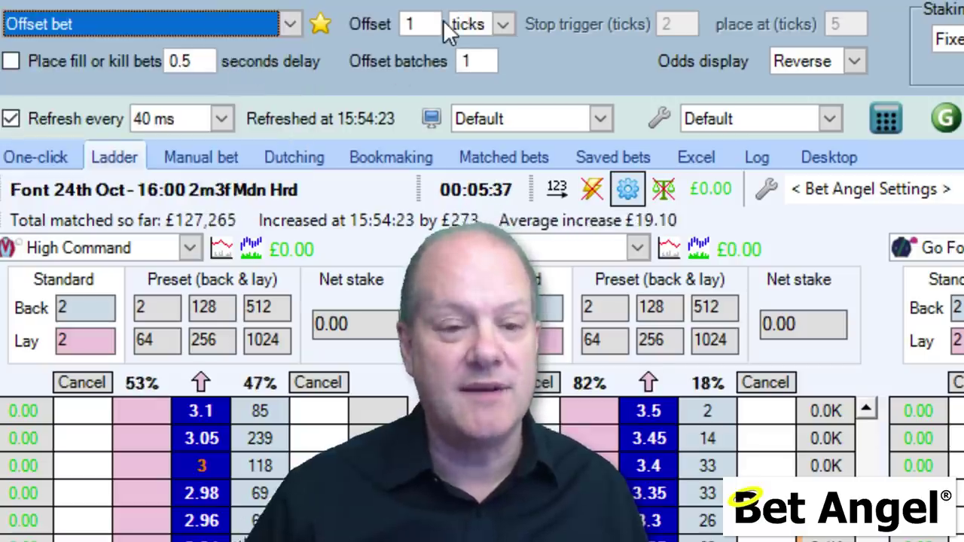
pyautogui.click(97, 62)
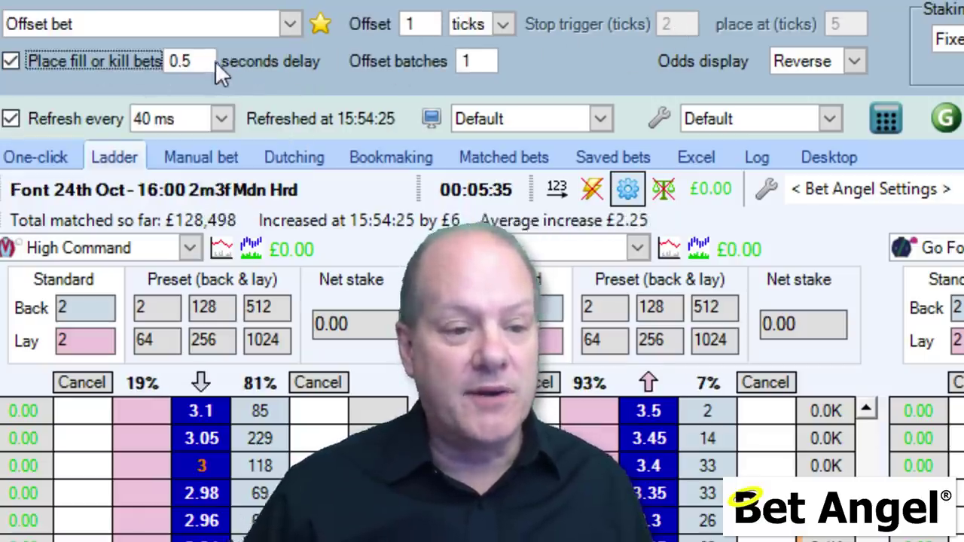
pyautogui.moveTo(213, 61); pyautogui.dragTo(147, 67)
pyautogui.write('30')
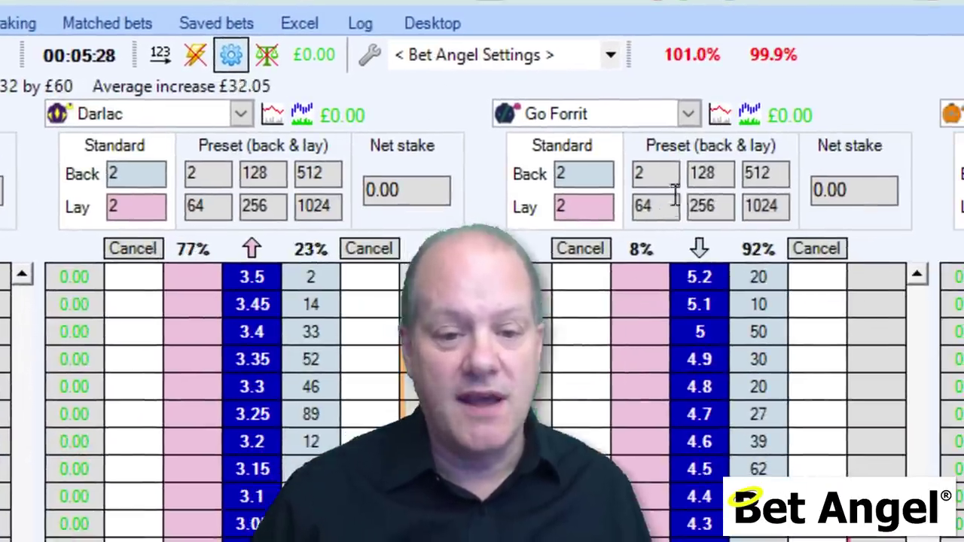
# Set the first preset back and lay stake on the Go Forrit ladder to 10
pyautogui.click(668, 168)
pyautogui.moveTo(667, 168); pyautogui.dragTo(573, 170)
pyautogui.write('10')
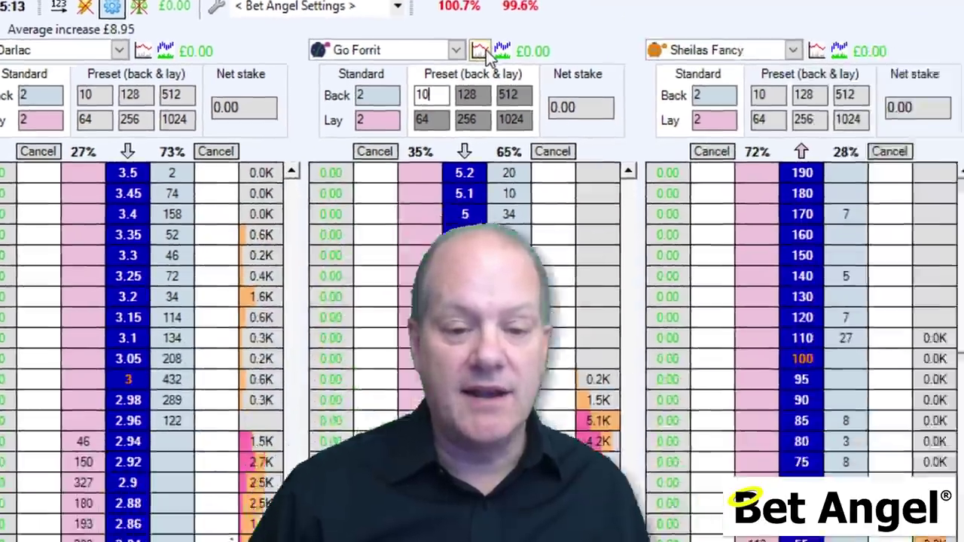
# Examine the price movement on Go Forrit's price and volume chart and close the chart
pyautogui.click(483, 50)
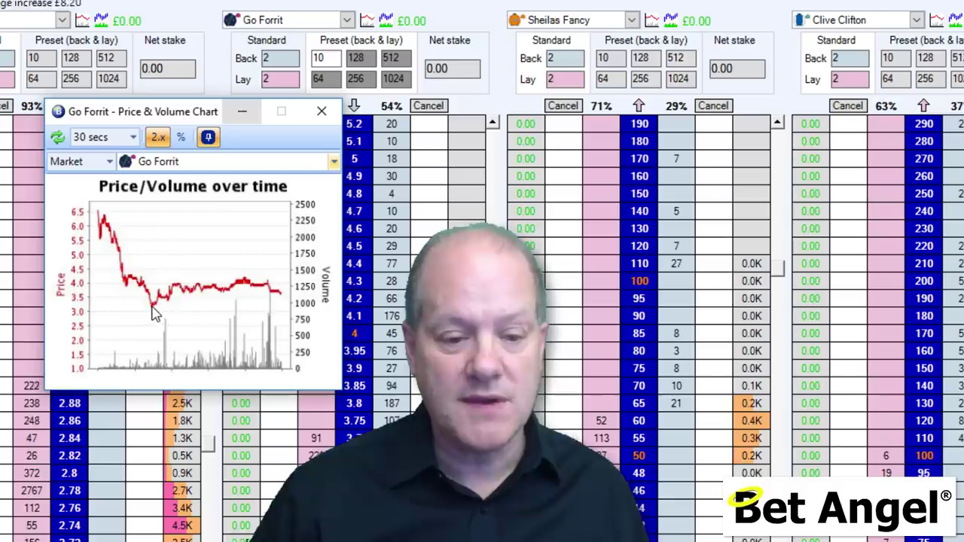
pyautogui.click(234, 403)
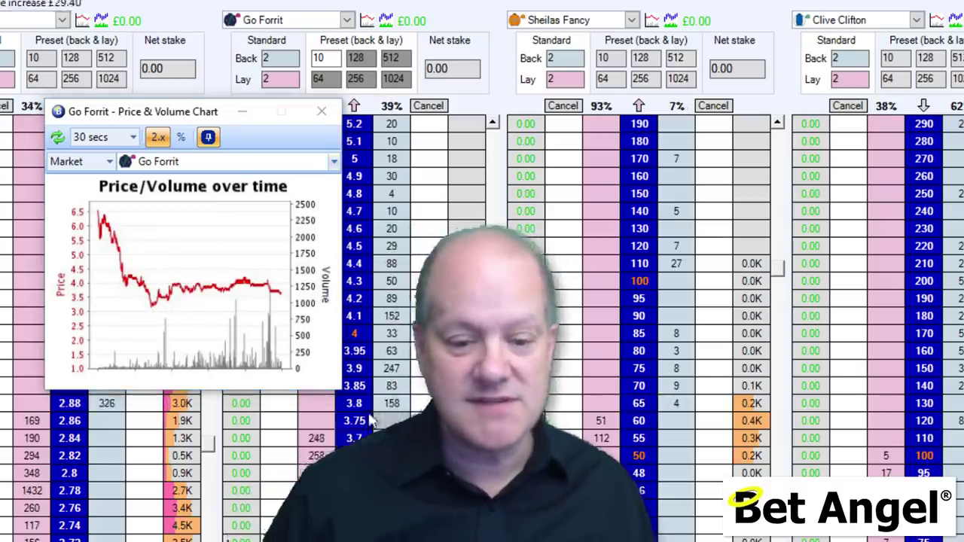
pyautogui.click(322, 111)
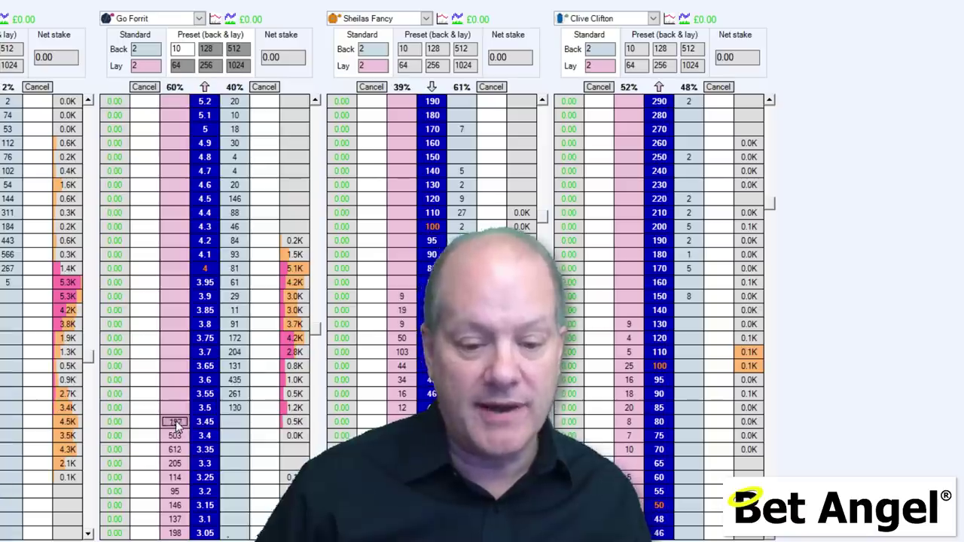
# Place four £10 lay bets on Go Forrit, at 3.45, 3.5, 3.45 and 3.5
pyautogui.click(176, 420)
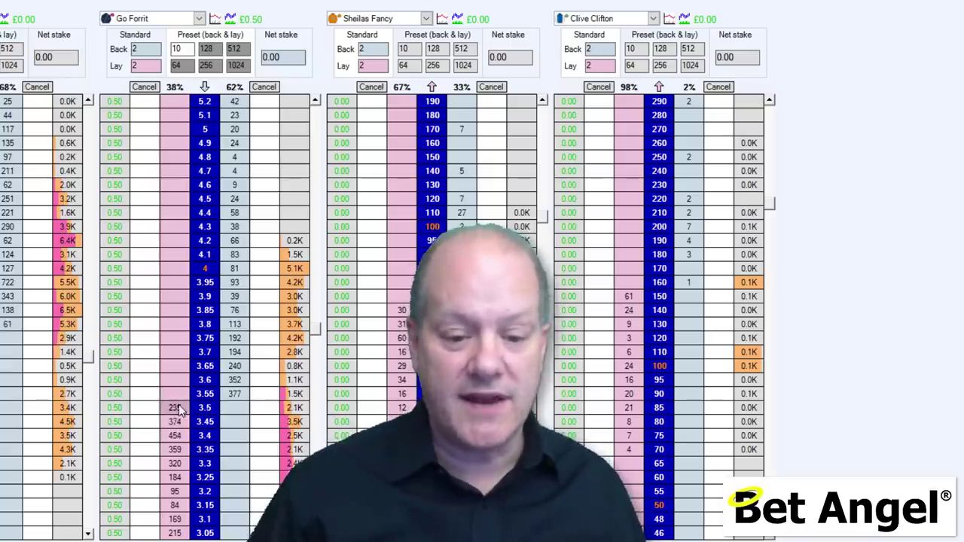
pyautogui.click(179, 406)
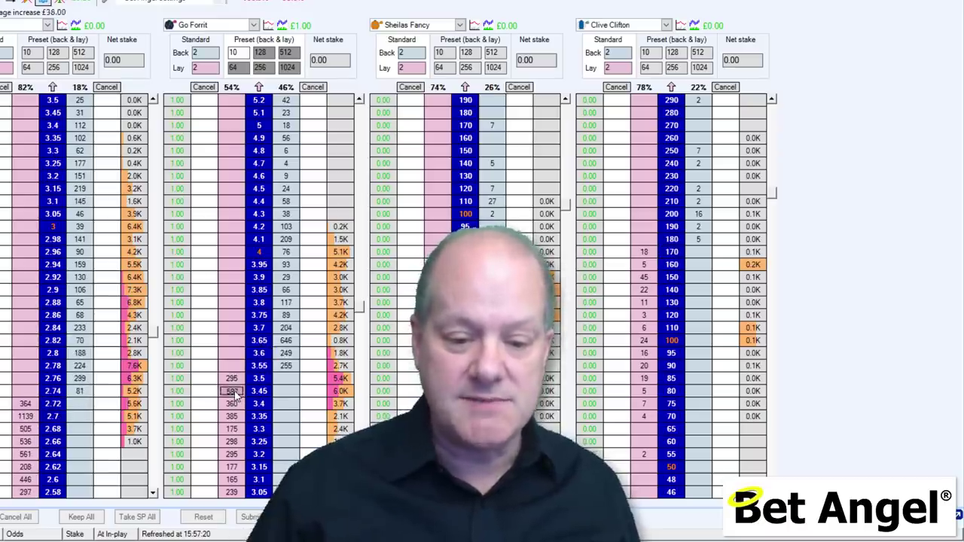
pyautogui.click(235, 394)
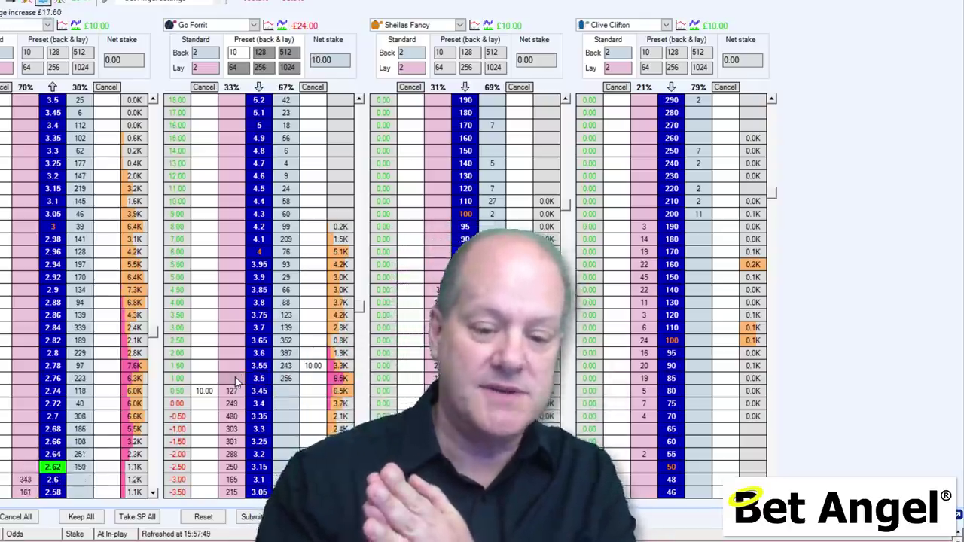
pyautogui.click(236, 381)
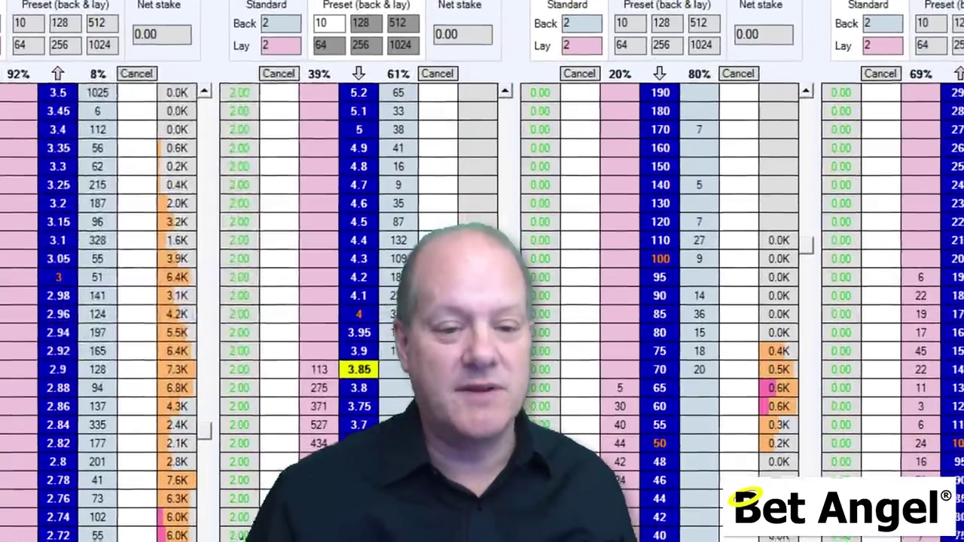
# Compare the price and volume charts of High Command and Darlac, and close the chart window
pyautogui.click(84, 114)
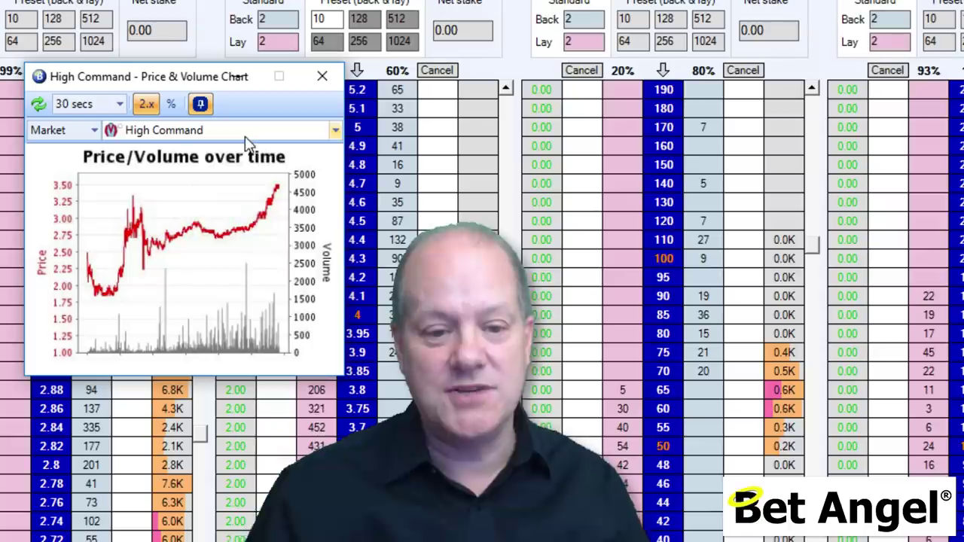
pyautogui.click(246, 134)
pyautogui.click(211, 178)
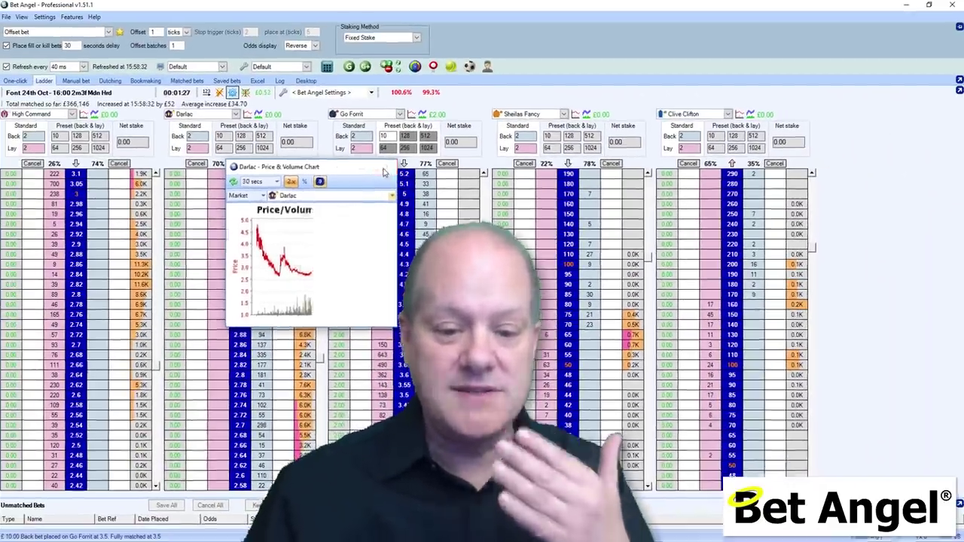
pyautogui.click(346, 110)
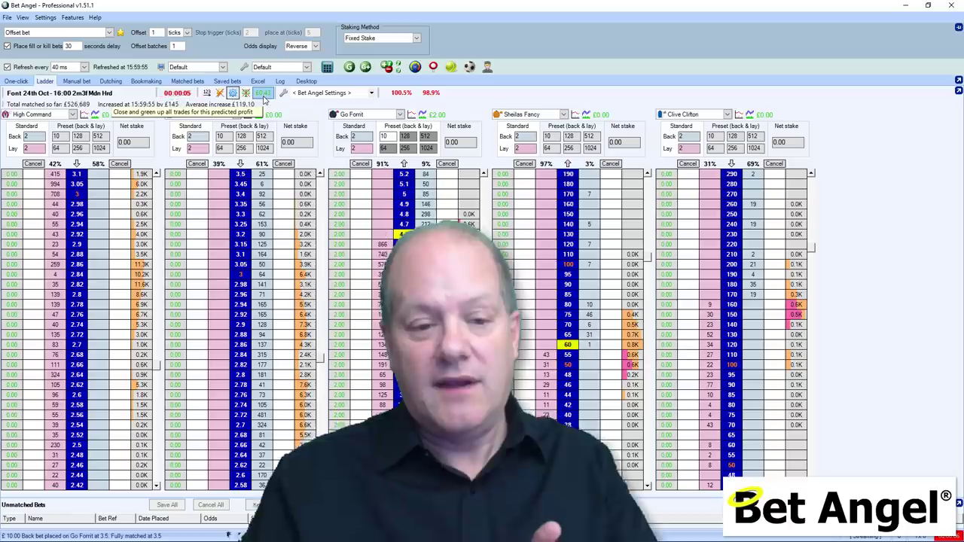
# Close and green up all trades in the Font 16:00 market
pyautogui.click(263, 97)
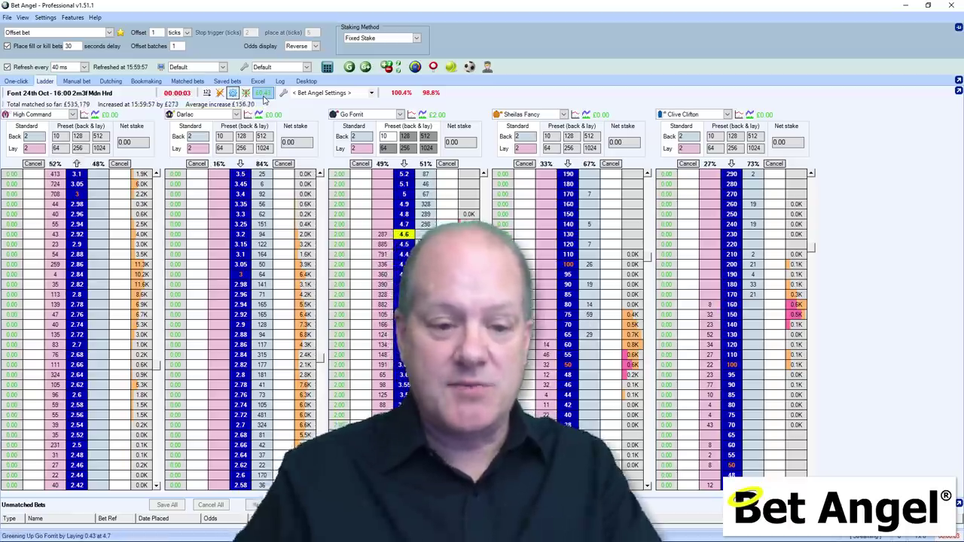